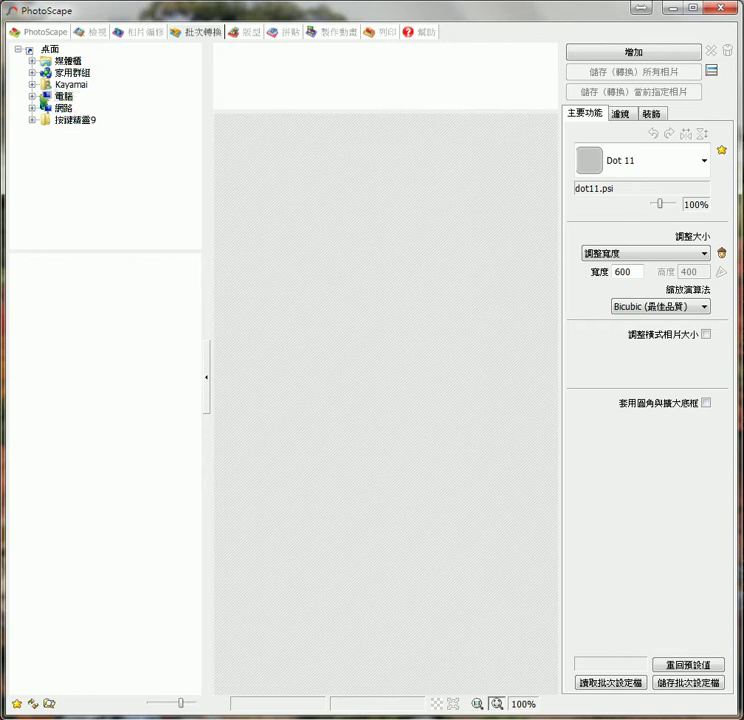
# Step: Browse the folder tree on My Disk (D:) to 上架用資料夾 and display the photos in its 天絲ab圖-主圖+組合 folder
pyautogui.click(63, 96)
pyautogui.click(45, 119)
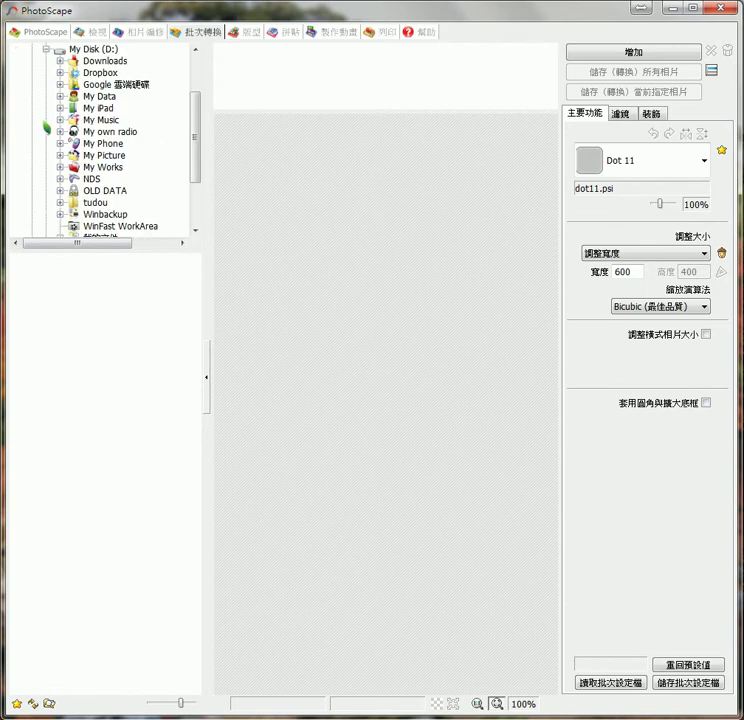
pyautogui.click(99, 72)
pyautogui.click(156, 196)
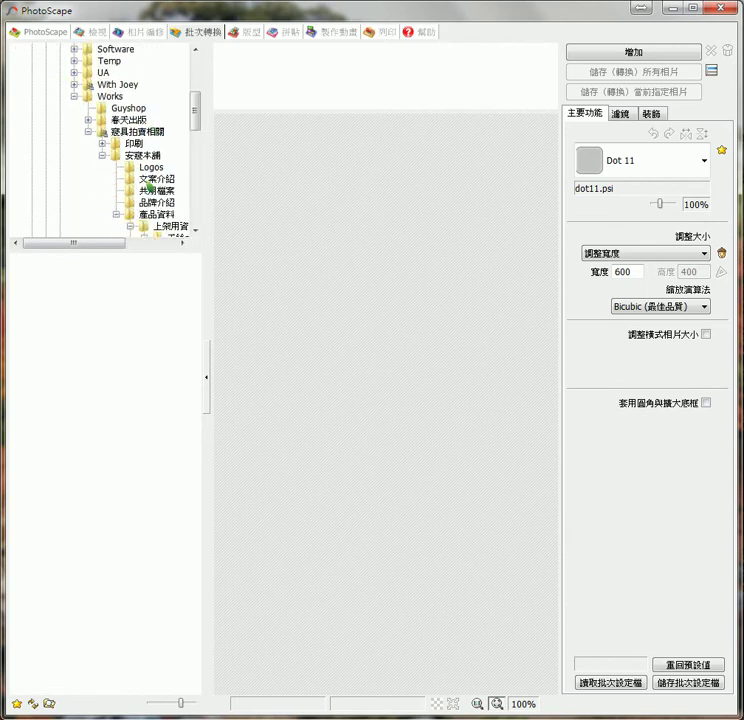
pyautogui.scroll(-1, 148, 185)
pyautogui.moveTo(100, 245); pyautogui.dragTo(145, 248)
pyautogui.scroll(-2, 195, 124)
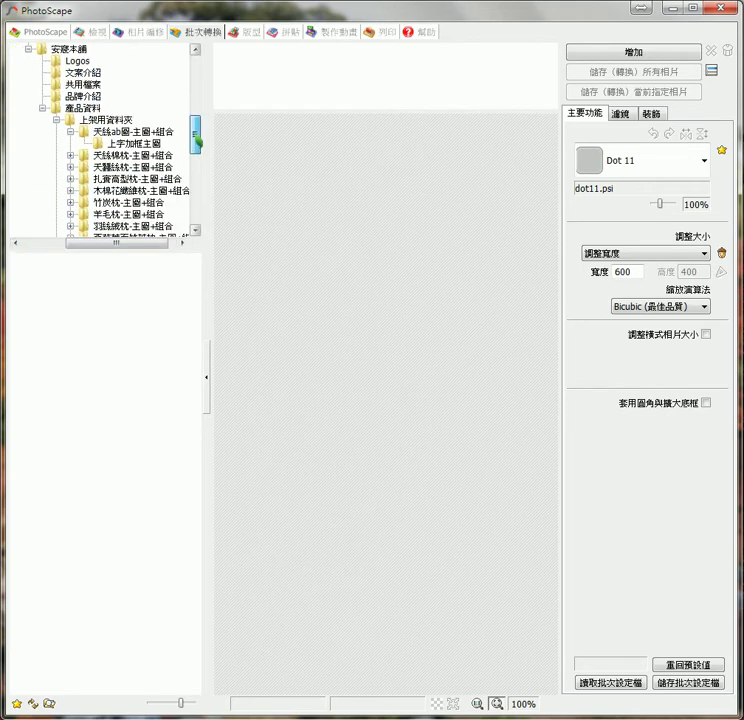
pyautogui.click(108, 120)
pyautogui.click(125, 132)
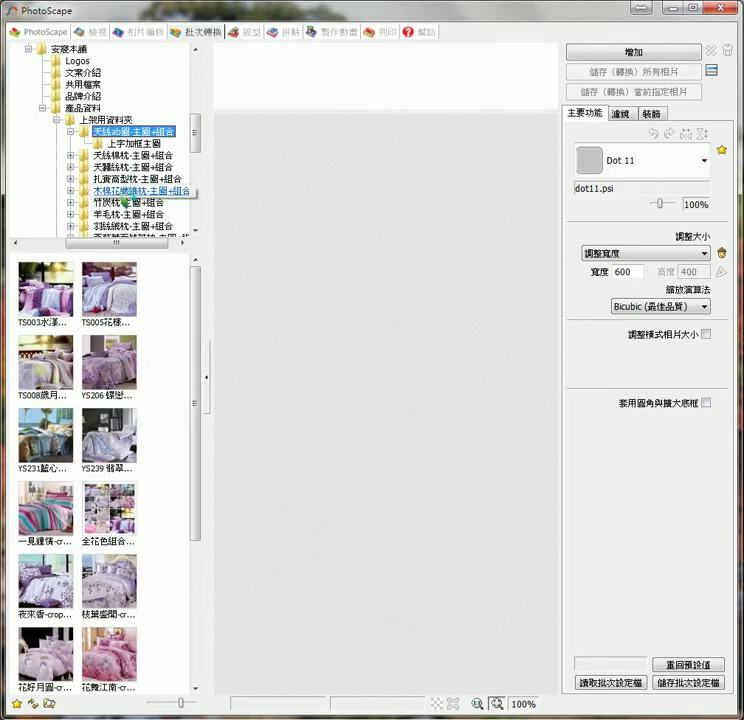
# Step: View the photos in the neighbouring 天絲棉枕, 天蠶絲枕 and 扎實高型枕 folders
pyautogui.click(140, 155)
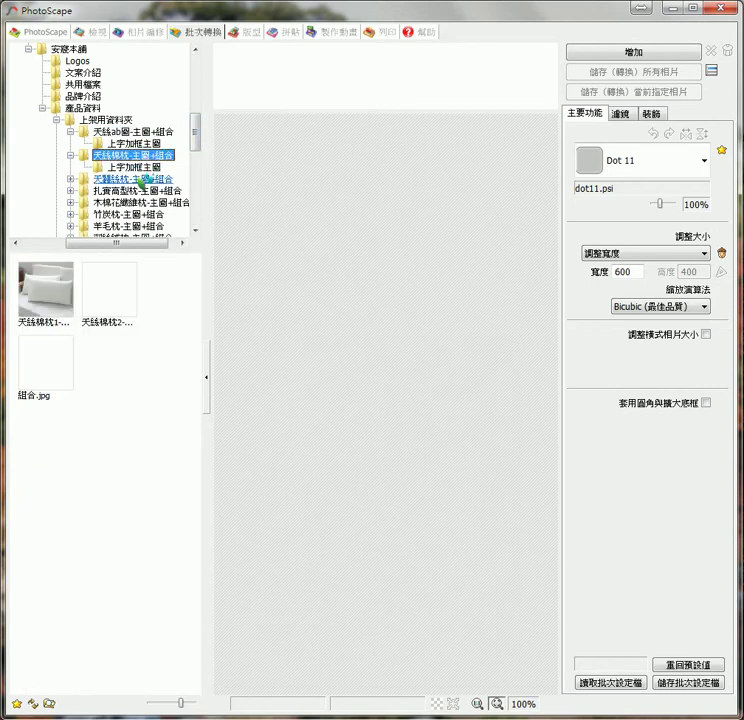
pyautogui.click(146, 179)
pyautogui.click(138, 202)
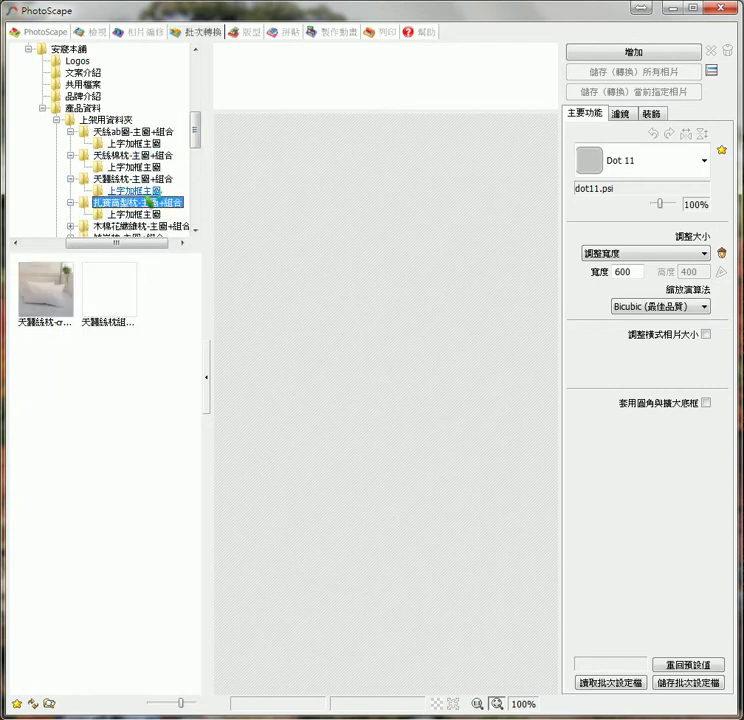
# Step: Try to add a whole folder from the tree, including 天絲ab圖-主圖+組合, directly to the batch conversion area
pyautogui.moveTo(156, 172); pyautogui.dragTo(295, 222)
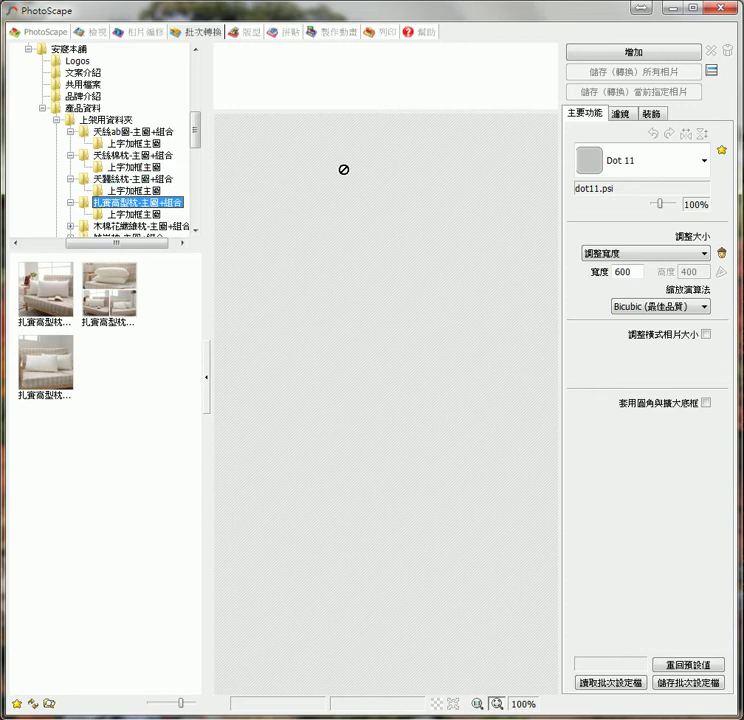
pyautogui.click(122, 135)
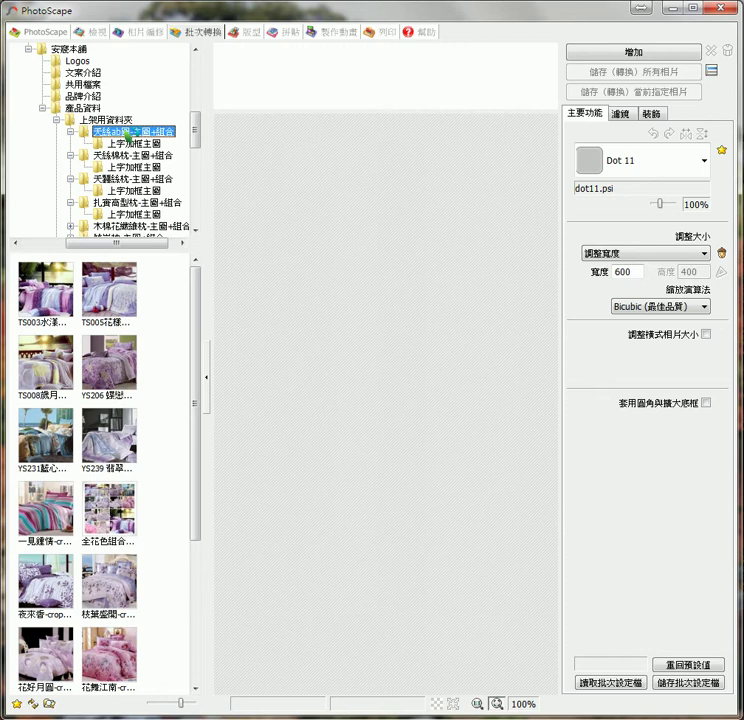
pyautogui.moveTo(135, 133); pyautogui.dragTo(190, 262)
pyautogui.moveTo(135, 131); pyautogui.dragTo(150, 134)
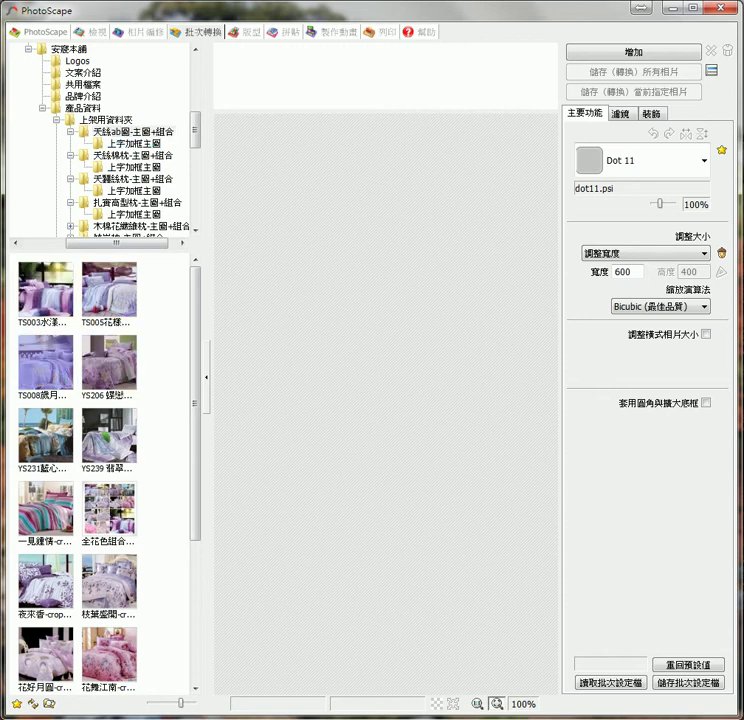
# Step: Add all photos of the 天絲ab圖-主圖+組合 folder to the batch conversion list
pyautogui.scroll(-3, 172, 395)
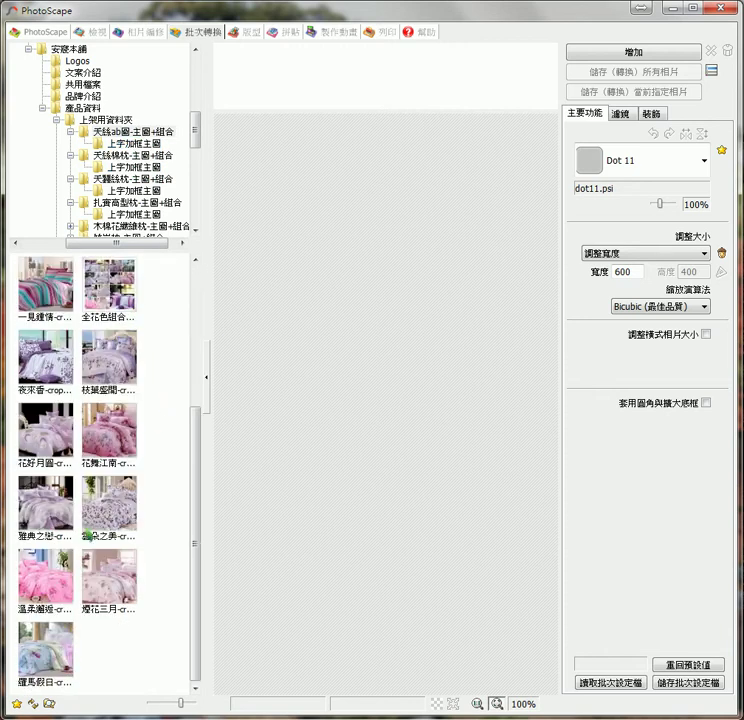
pyautogui.hotkey('ctrl', 'a')
pyautogui.scroll(3, 173, 325)
pyautogui.moveTo(125, 272); pyautogui.dragTo(478, 134)
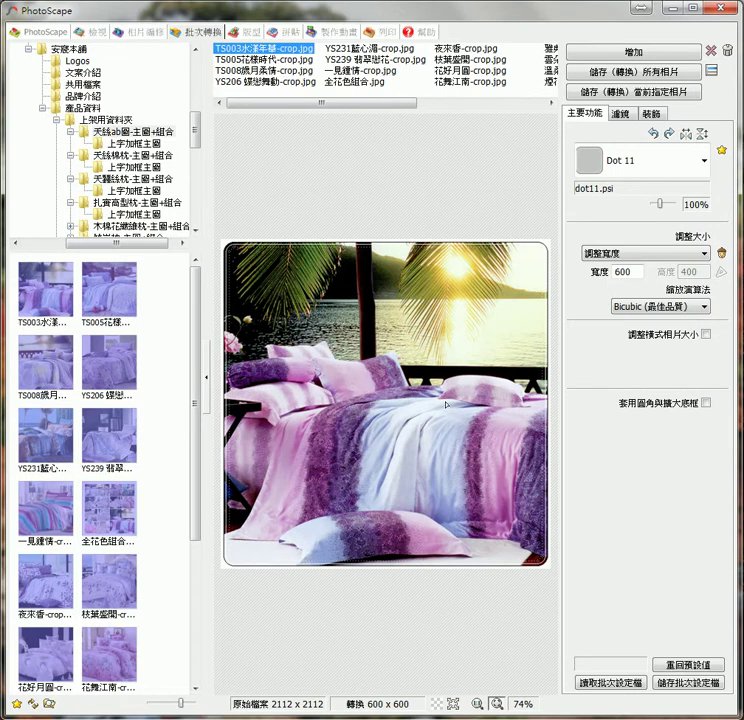
# Step: Try the Cali 09 frame on the batch photos
pyautogui.click(705, 160)
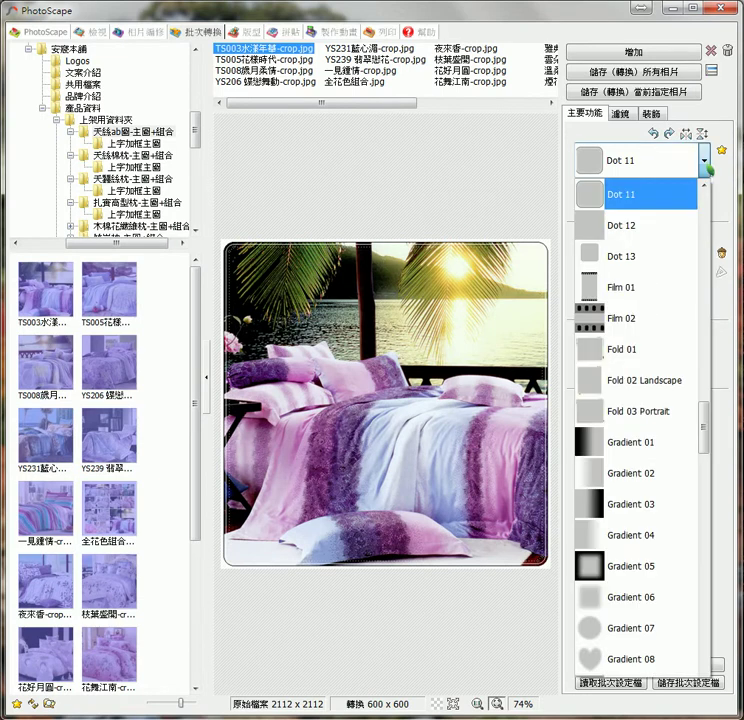
pyautogui.scroll(9, 688, 282)
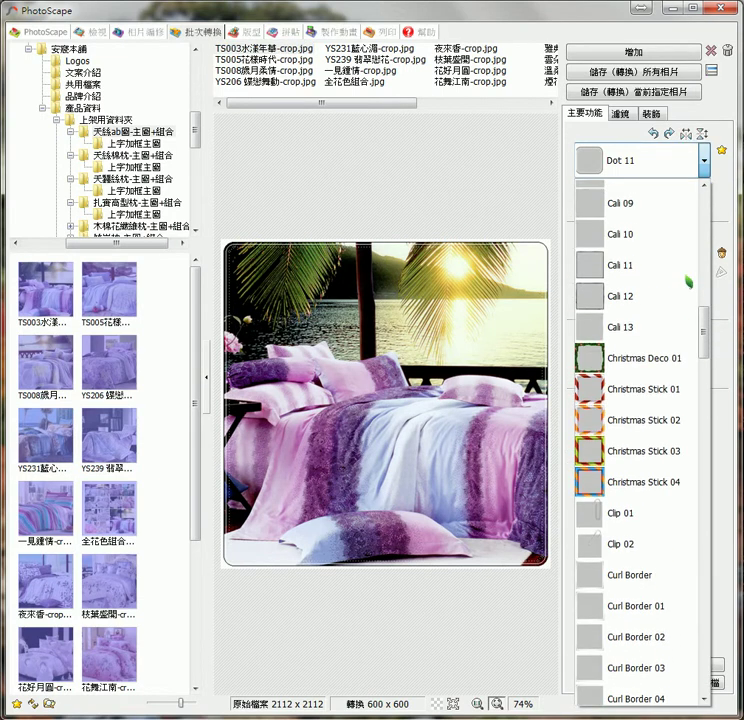
pyautogui.click(650, 225)
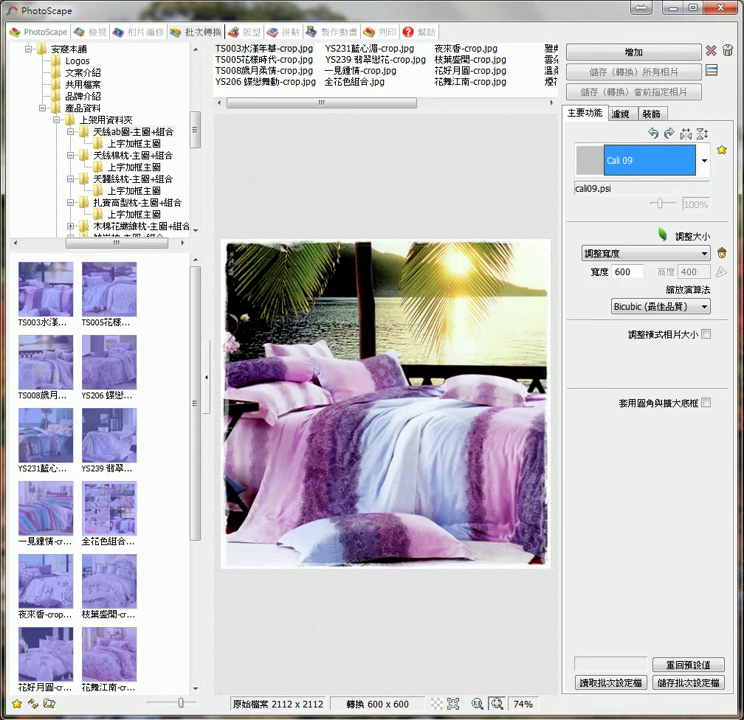
# Step: Try the Curl Border and Curl Border 01 frames on the batch photos
pyautogui.click(705, 160)
pyautogui.scroll(-2, 655, 400)
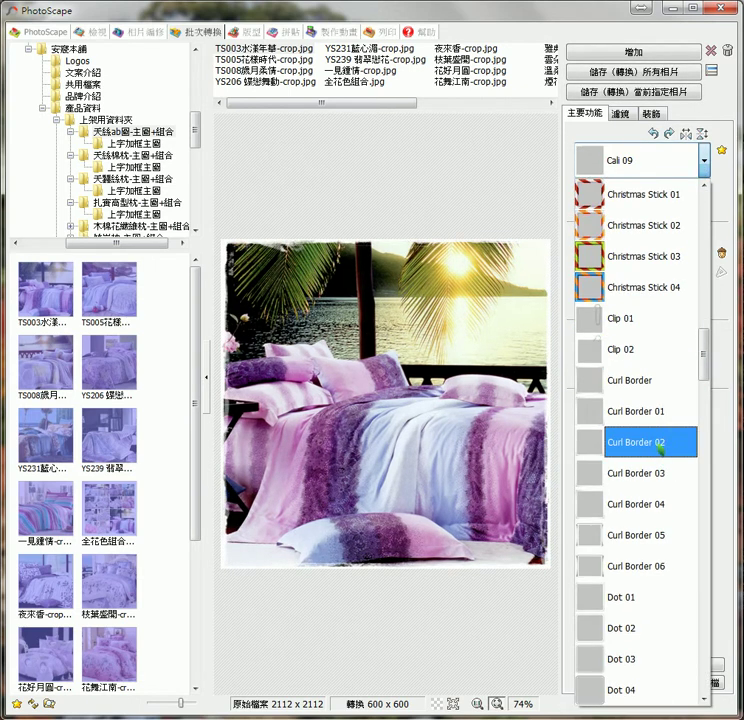
pyautogui.click(662, 383)
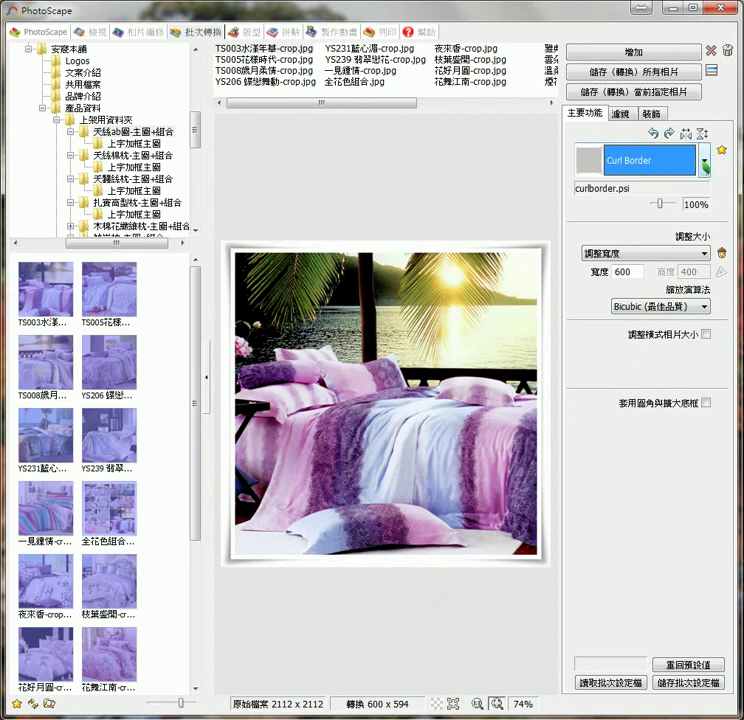
pyautogui.click(706, 161)
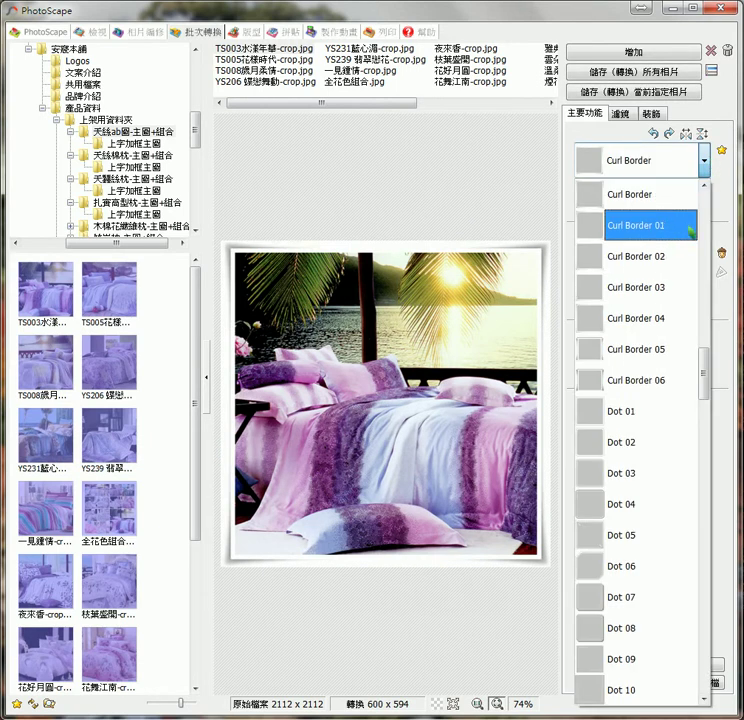
pyautogui.click(618, 229)
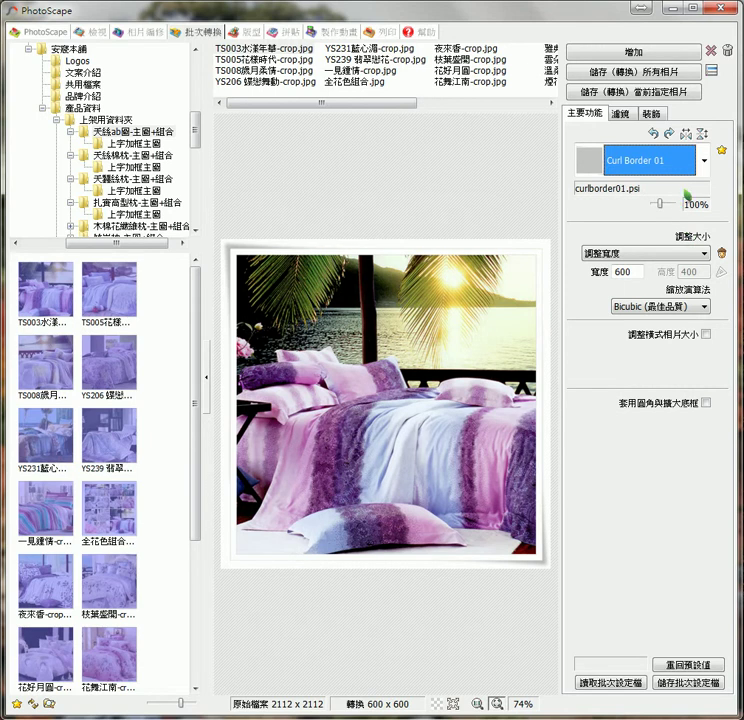
# Step: Try the Dot 06 and Dot 12 frames on the batch photos
pyautogui.click(706, 161)
pyautogui.scroll(-1, 652, 420)
pyautogui.scroll(4, 652, 415)
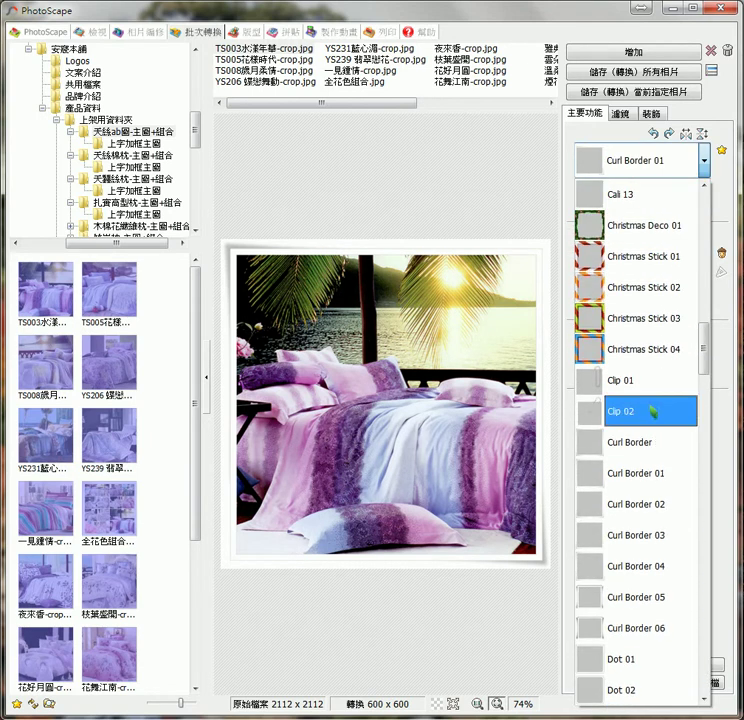
pyautogui.scroll(-4, 660, 440)
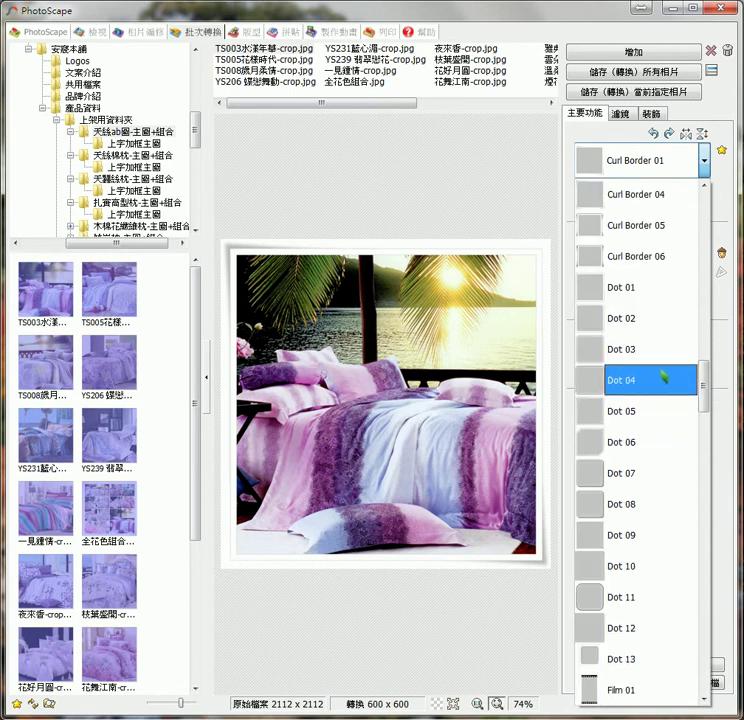
pyautogui.click(659, 443)
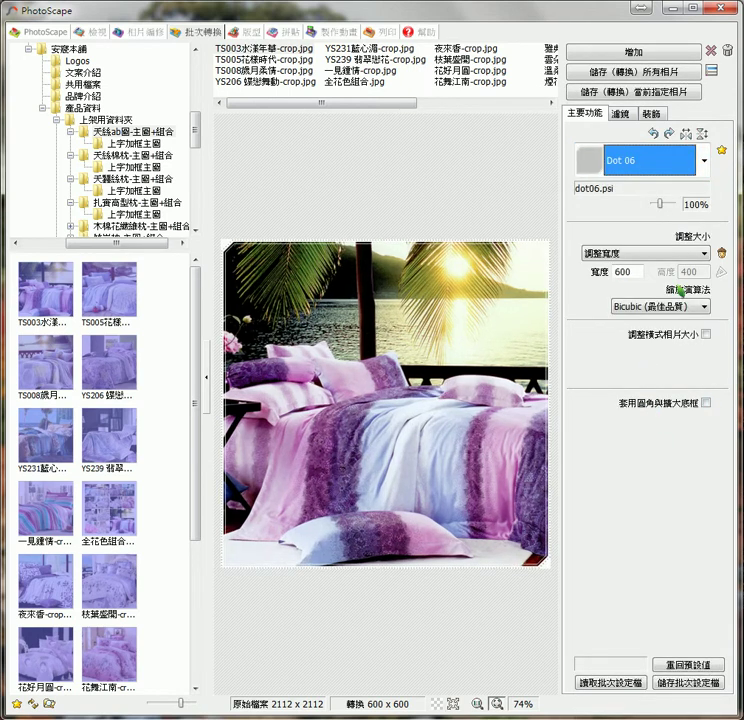
pyautogui.click(704, 160)
pyautogui.click(648, 379)
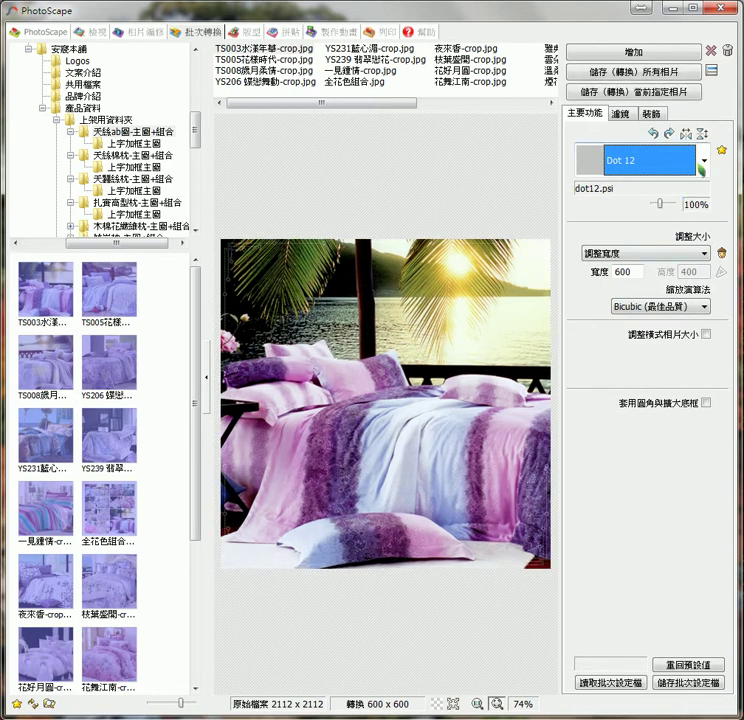
# Step: Apply the Curl Border 01 frame to the batch photos
pyautogui.click(678, 164)
pyautogui.scroll(10, 666, 287)
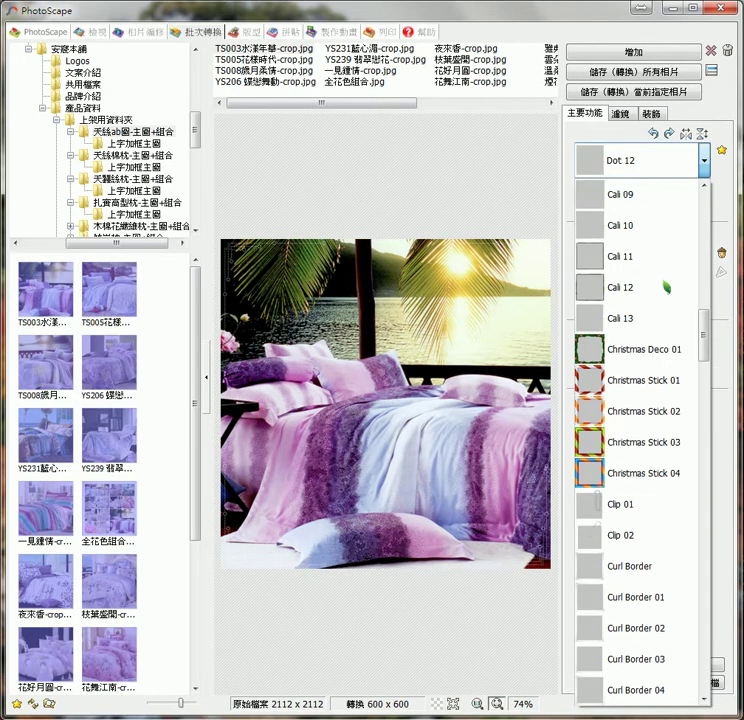
pyautogui.scroll(-1, 666, 287)
pyautogui.click(659, 505)
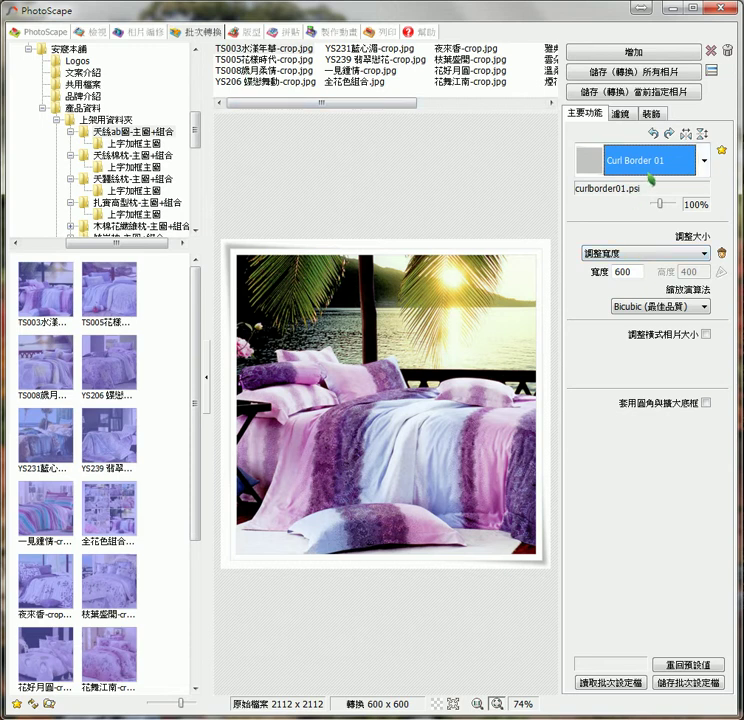
# Step: Try the original size option (原始大小) for resizing and return to adjusting the width (調整寬度)
pyautogui.click(656, 254)
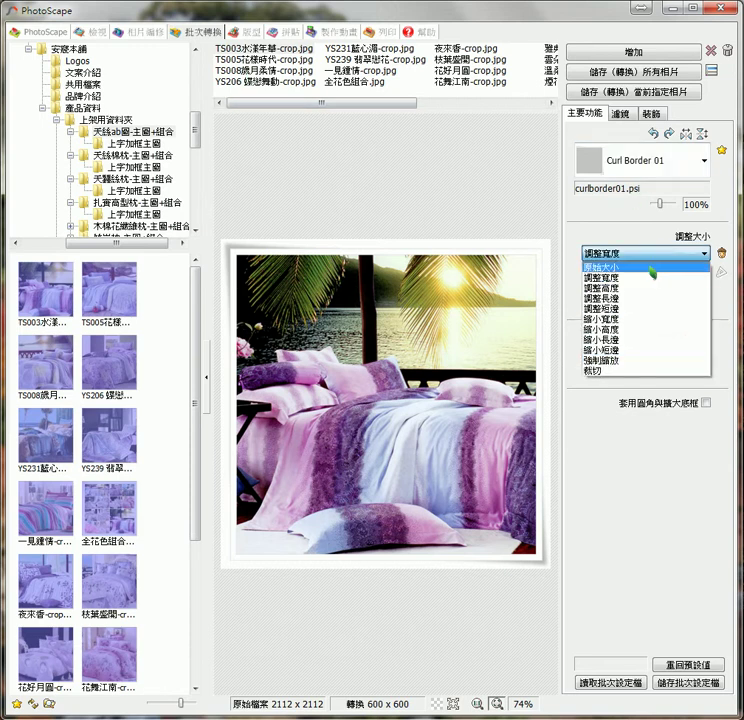
pyautogui.click(652, 268)
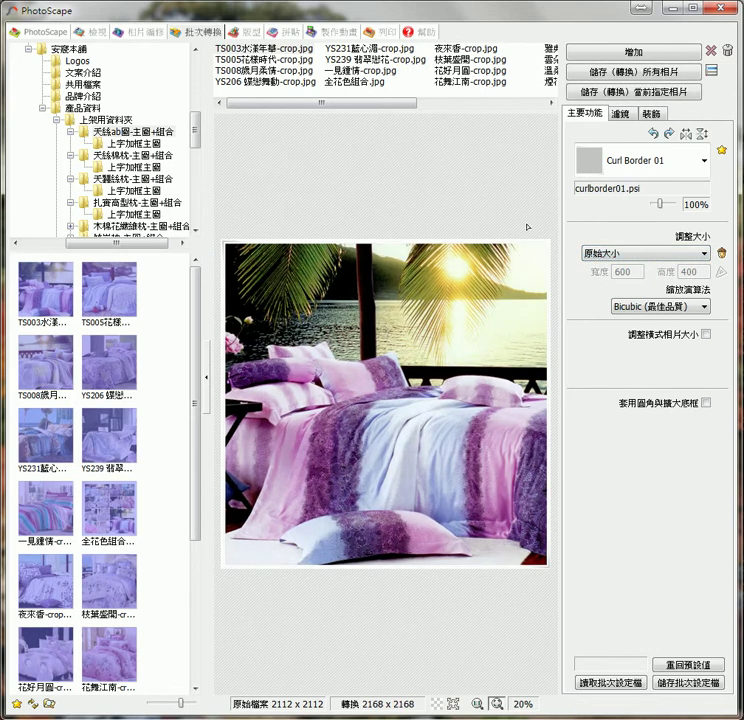
pyautogui.click(597, 253)
pyautogui.click(603, 253)
pyautogui.click(626, 253)
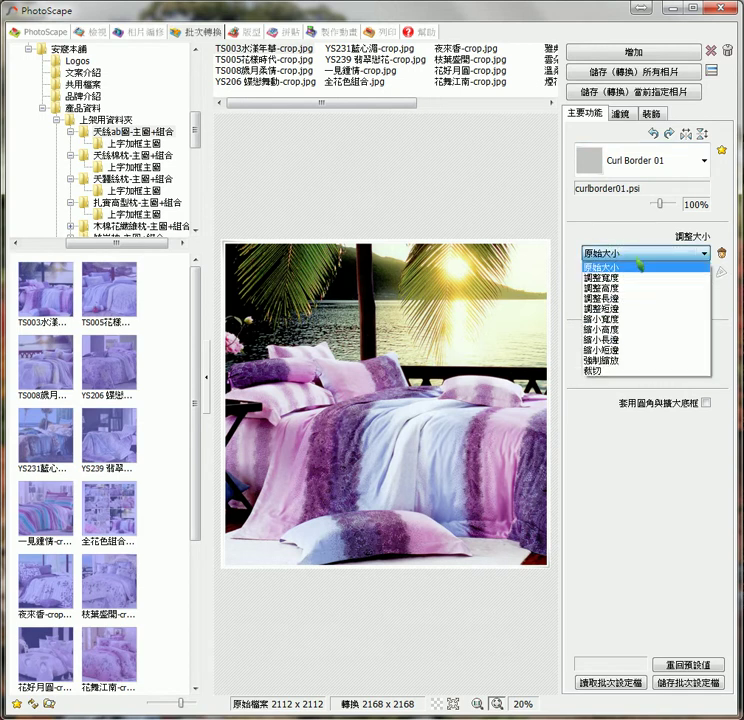
pyautogui.click(645, 279)
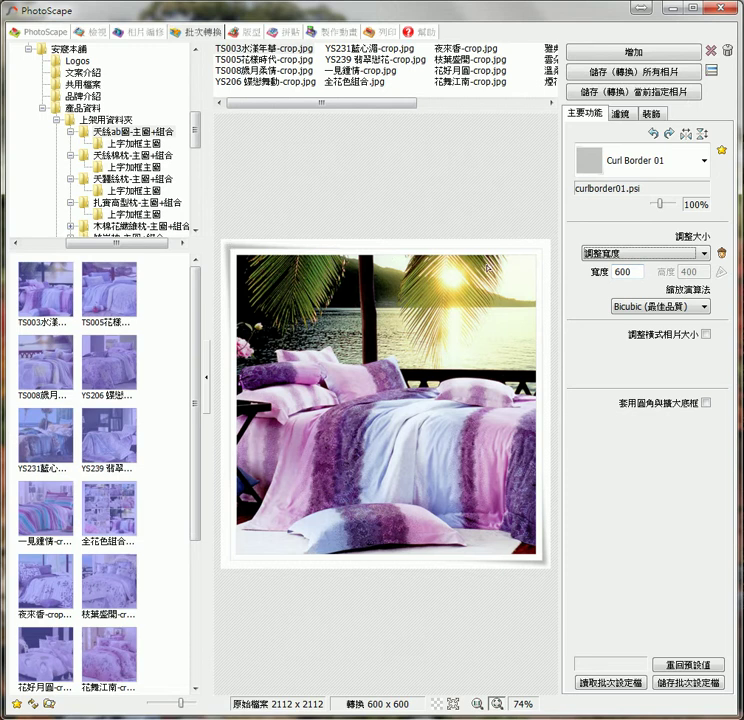
# Step: Enable the 相片 2 decoration with heart015.png and accept its opacity and layout settings
pyautogui.click(619, 113)
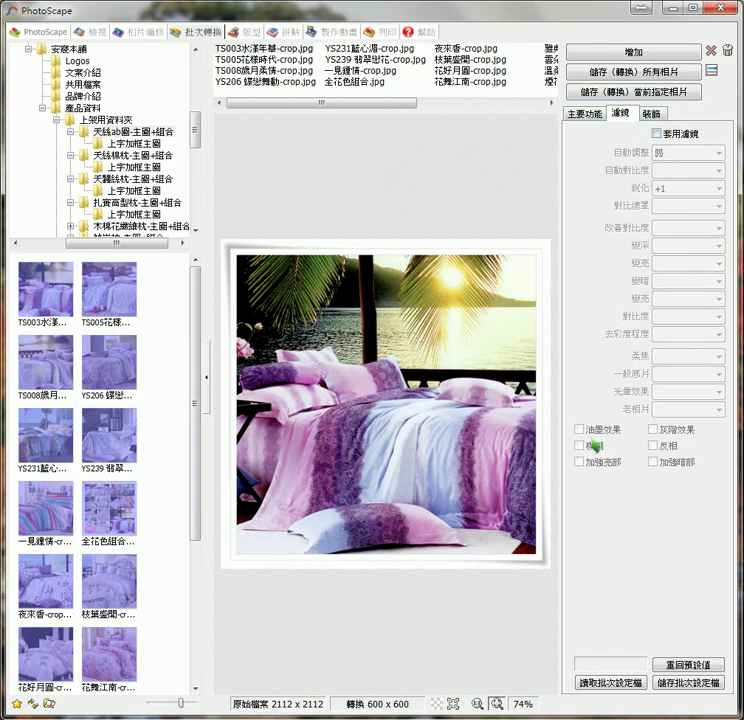
pyautogui.click(652, 114)
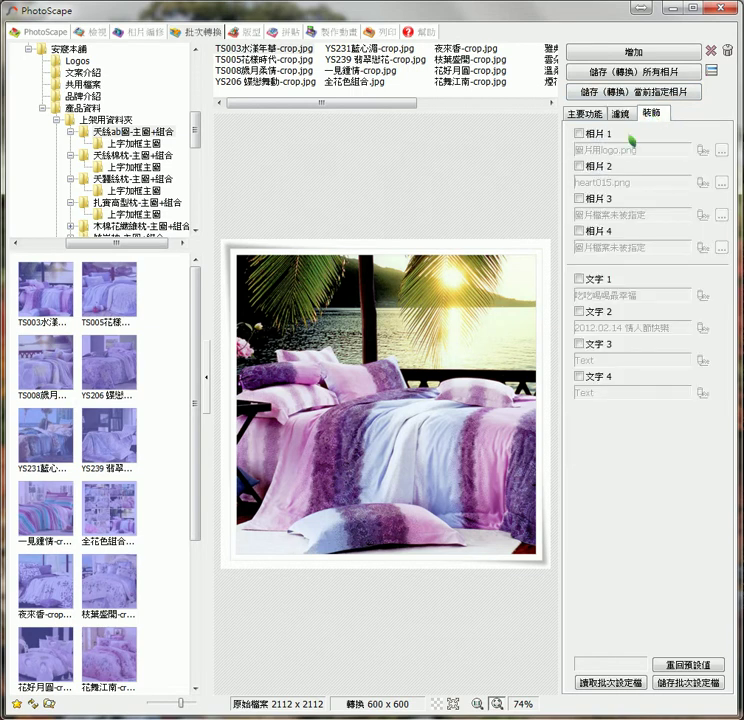
pyautogui.click(579, 166)
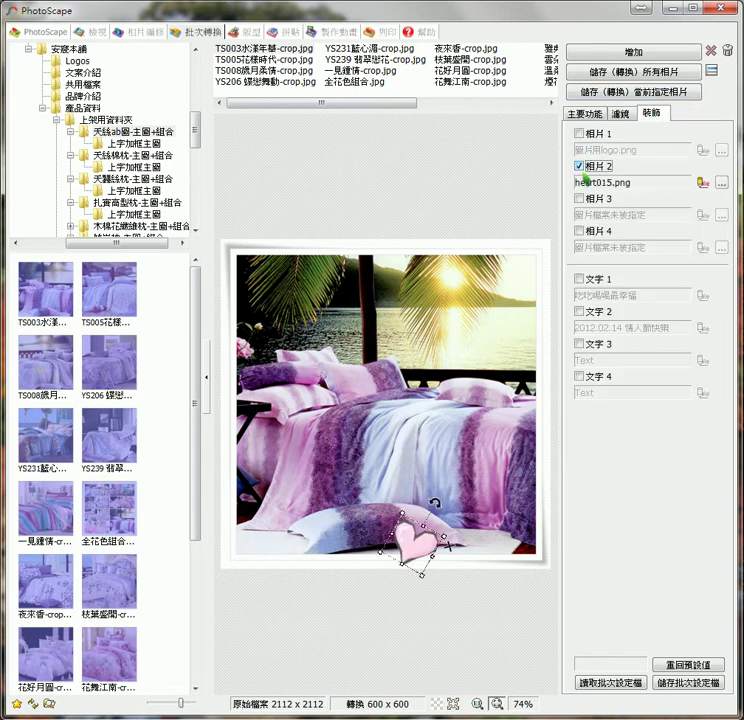
pyautogui.click(720, 183)
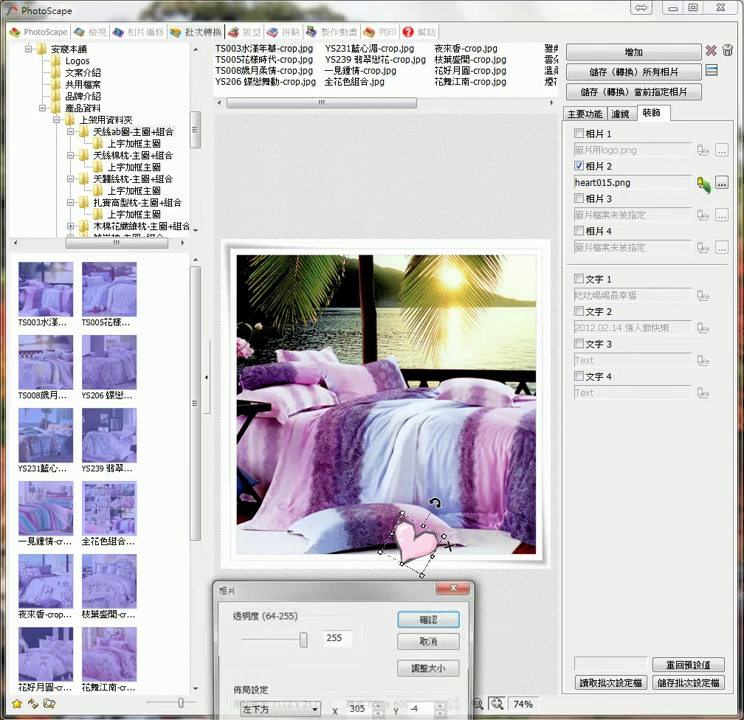
pyautogui.click(420, 618)
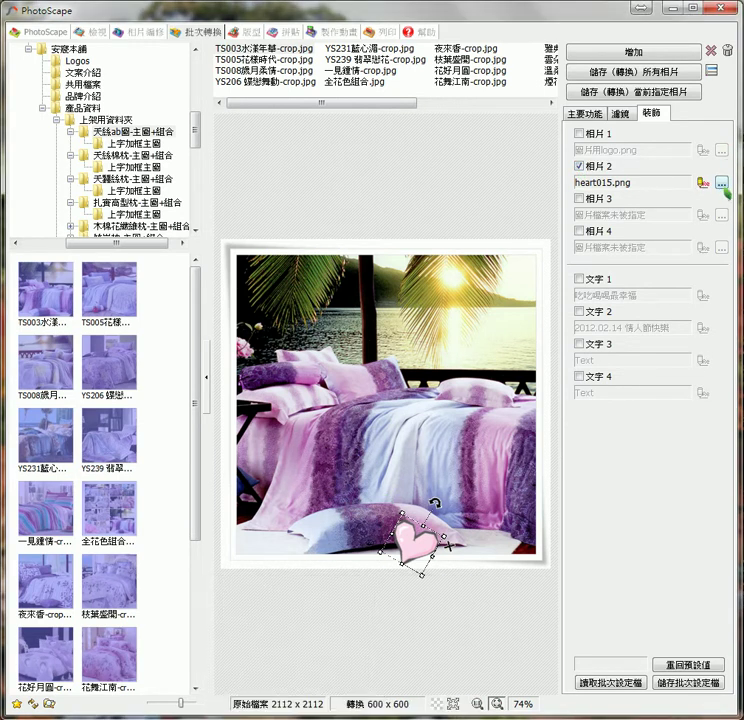
# Step: Browse for a new 相片 2 decoration image in the Dropbox folder Works > 寢具拍賣相關 > 安寢本舖 > Logos
pyautogui.click(721, 184)
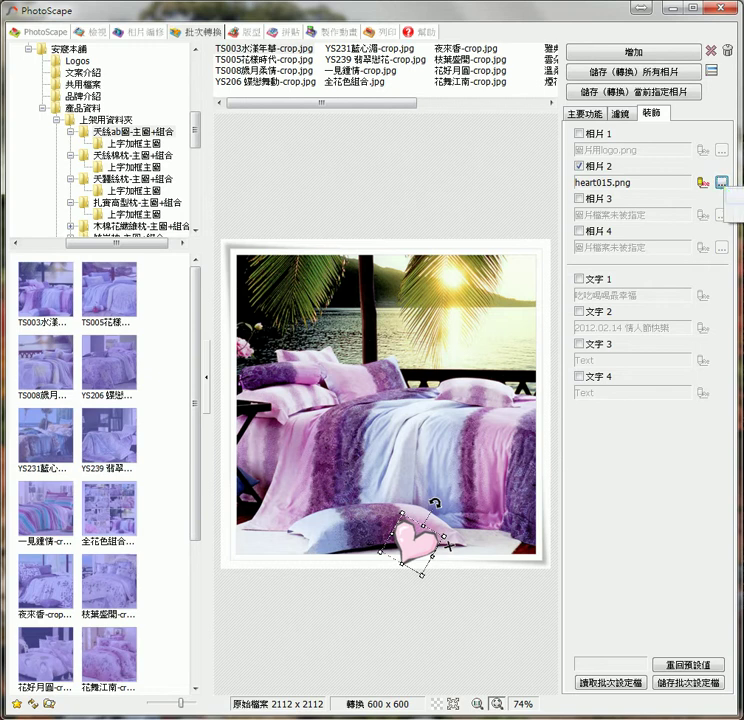
pyautogui.click(734, 203)
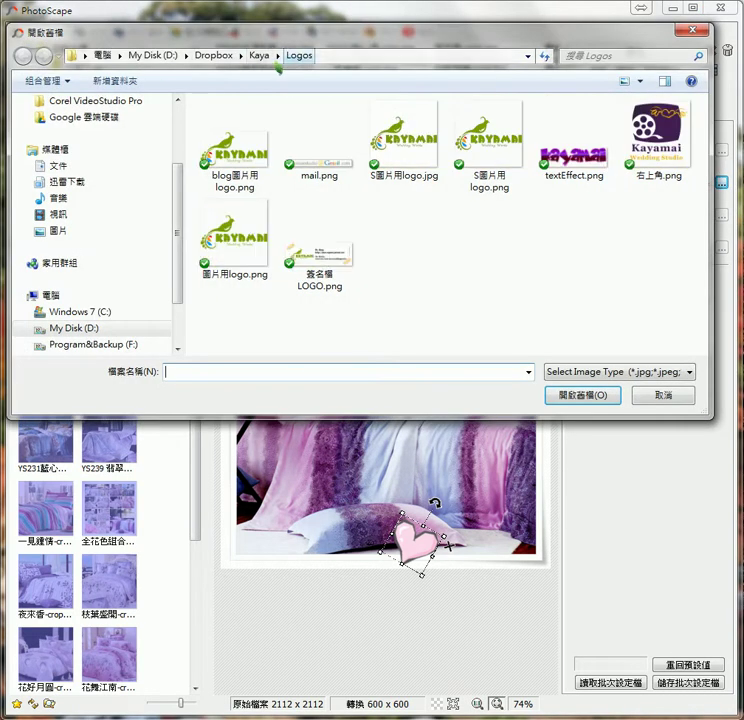
pyautogui.click(260, 56)
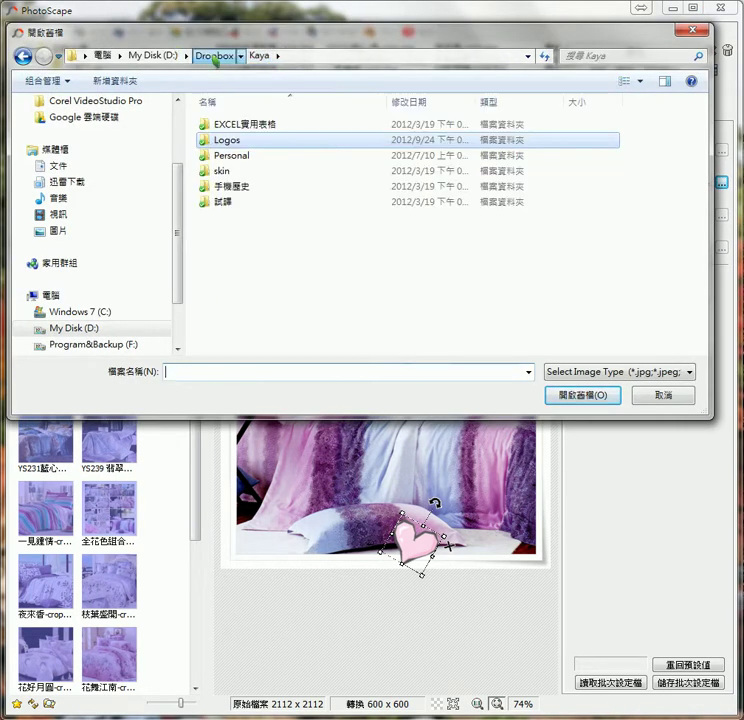
pyautogui.click(213, 56)
pyautogui.doubleClick(251, 265)
pyautogui.doubleClick(240, 156)
pyautogui.doubleClick(254, 142)
pyautogui.click(250, 188)
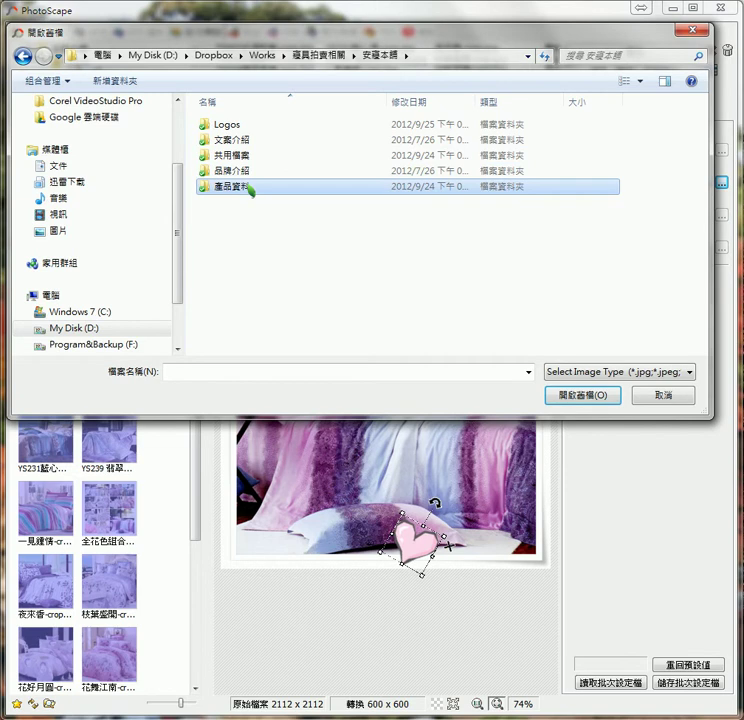
pyautogui.doubleClick(250, 188)
pyautogui.click(380, 56)
pyautogui.click(233, 128)
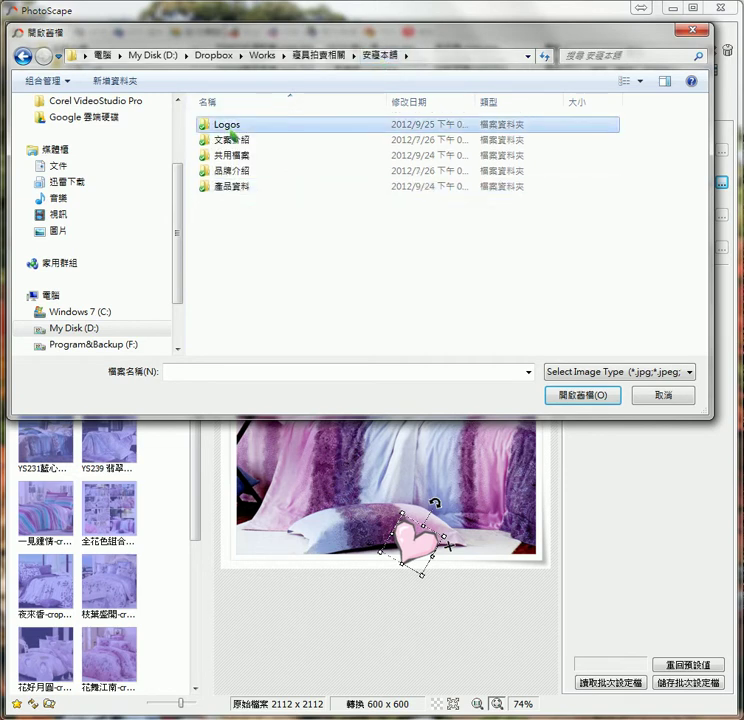
pyautogui.doubleClick(232, 128)
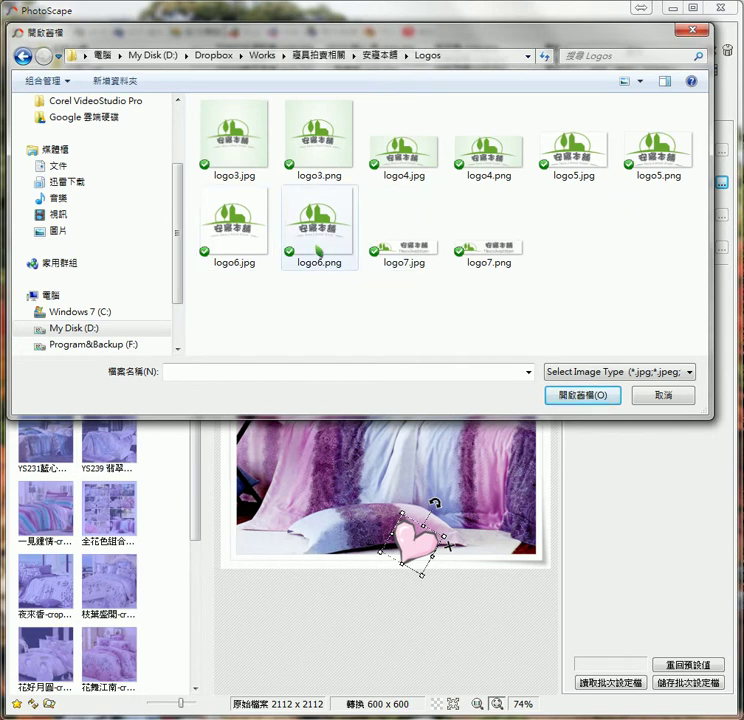
# Step: Load logo6.jpg as the 相片 2 decoration and reposition it over the photo
pyautogui.click(245, 262)
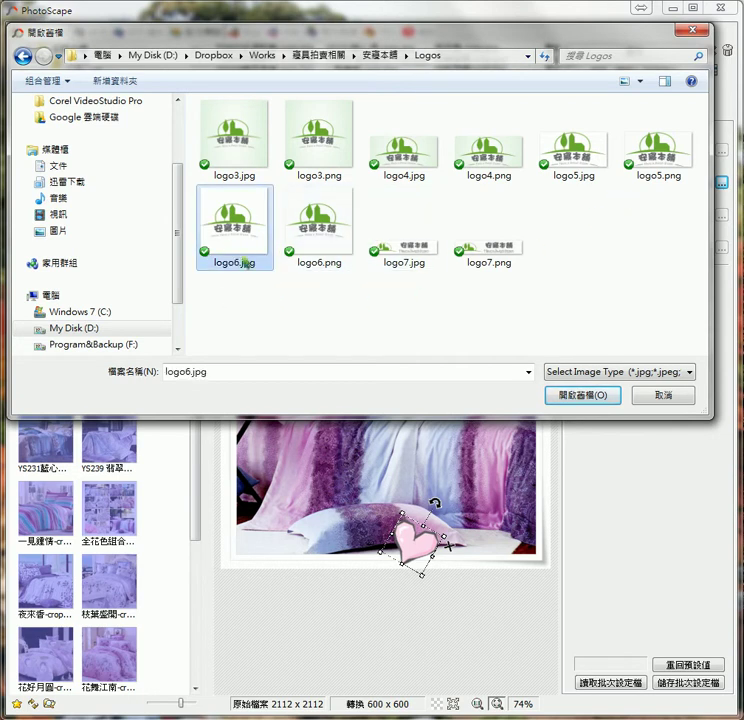
pyautogui.click(583, 395)
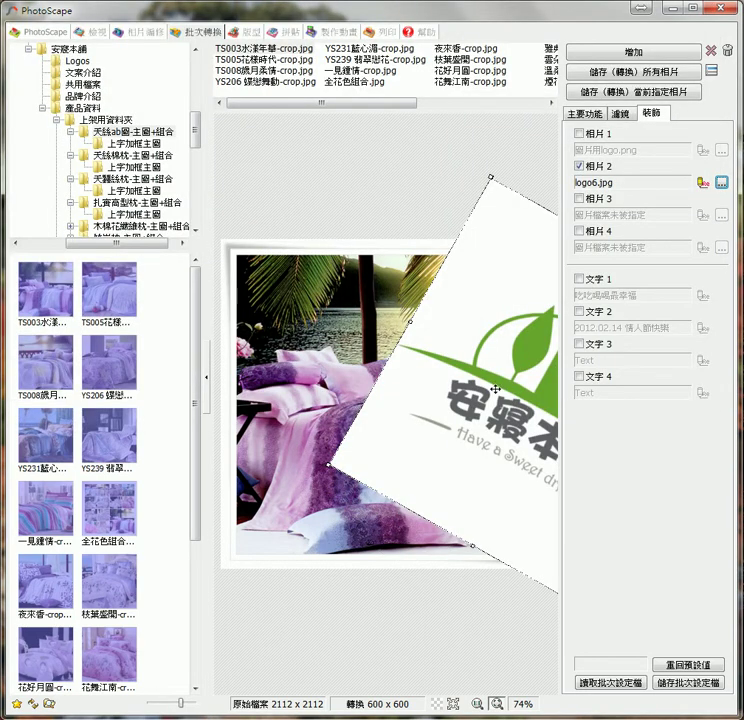
pyautogui.moveTo(361, 405); pyautogui.dragTo(316, 404)
pyautogui.doubleClick(430, 386)
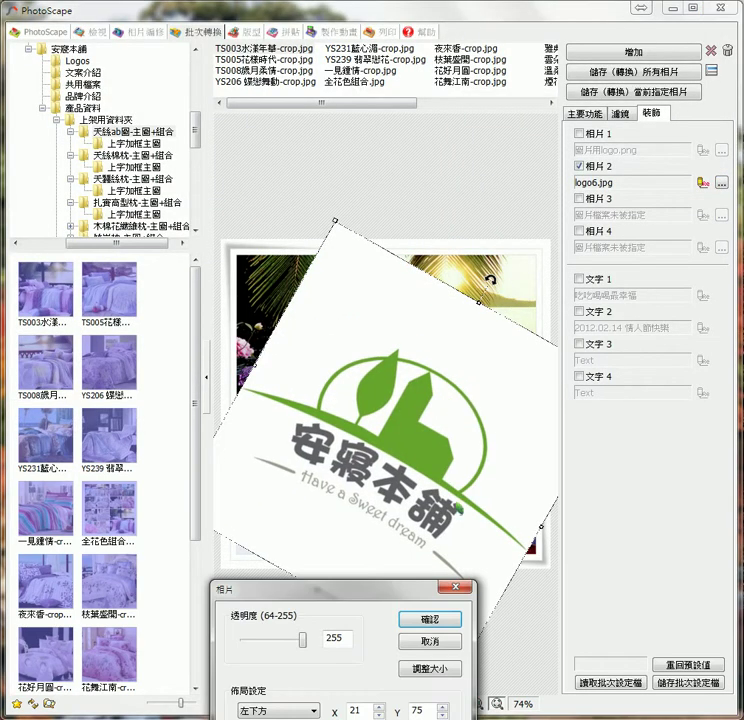
pyautogui.click(446, 644)
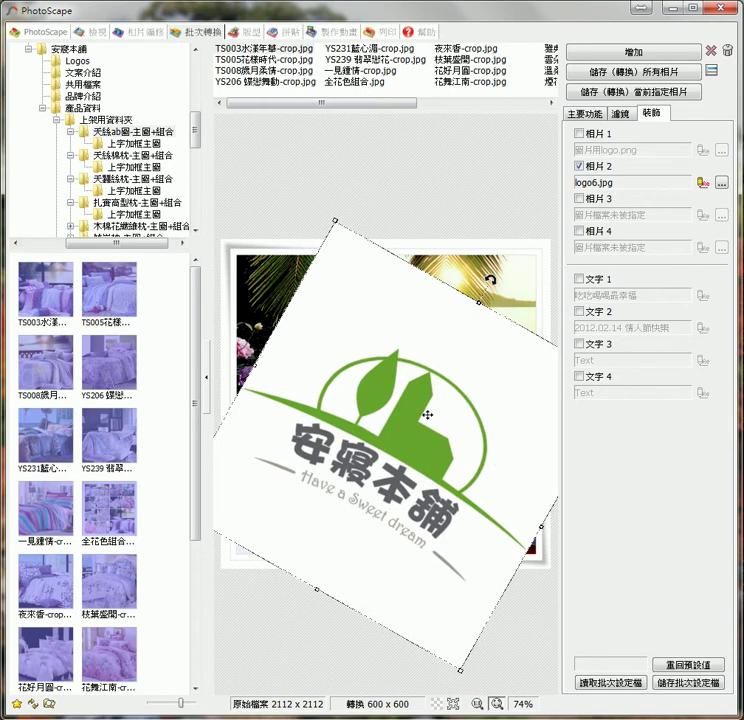
pyautogui.moveTo(451, 387); pyautogui.dragTo(419, 374)
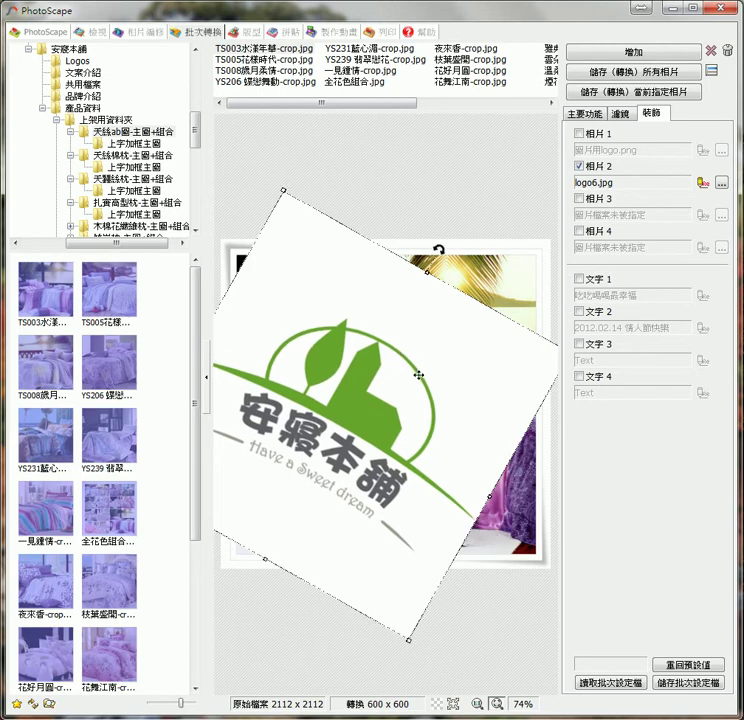
# Step: Try logo6.png as the 相片 2 decoration image
pyautogui.click(720, 183)
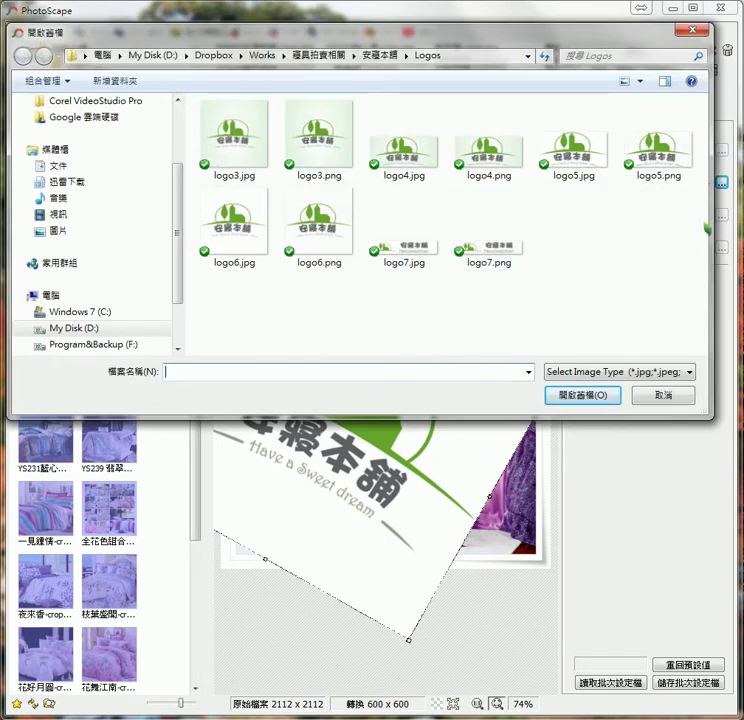
pyautogui.click(320, 228)
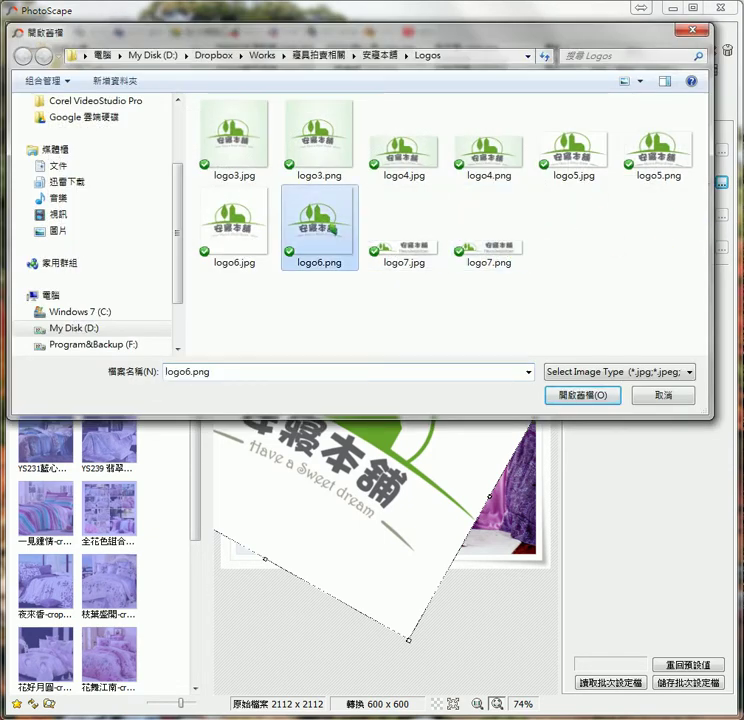
pyautogui.click(582, 396)
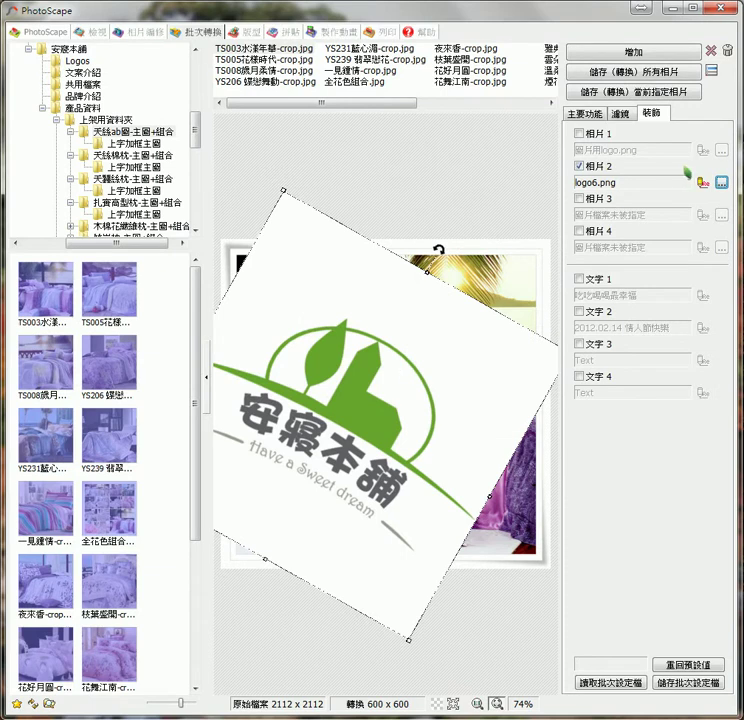
# Step: Disable the 相片 2 decoration and enable 相片 1 with logo7.png as its image
pyautogui.click(580, 167)
pyautogui.click(580, 134)
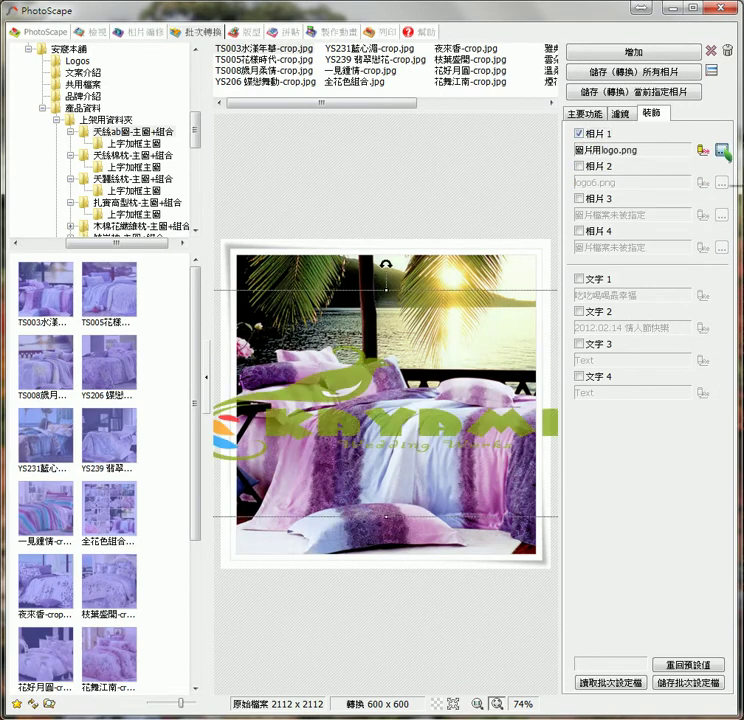
pyautogui.click(720, 150)
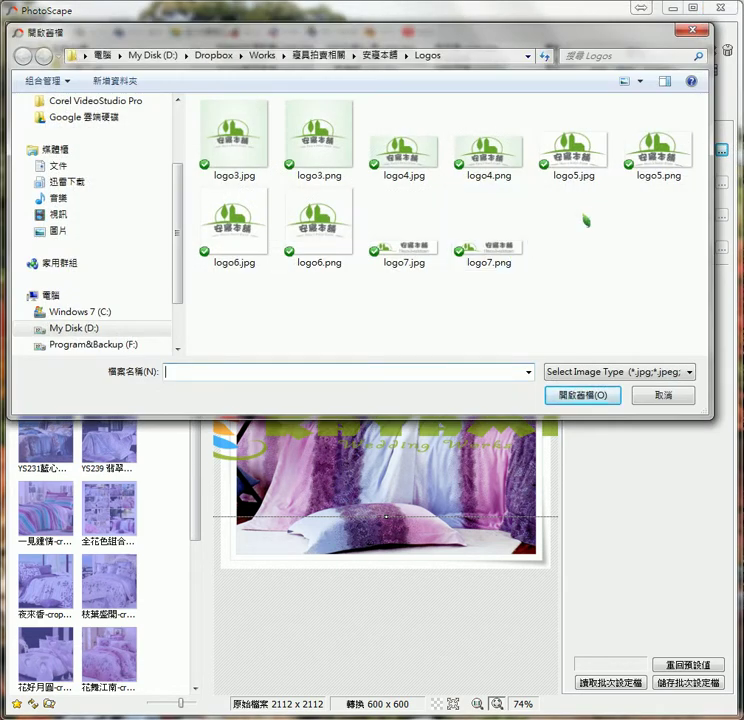
pyautogui.doubleClick(487, 235)
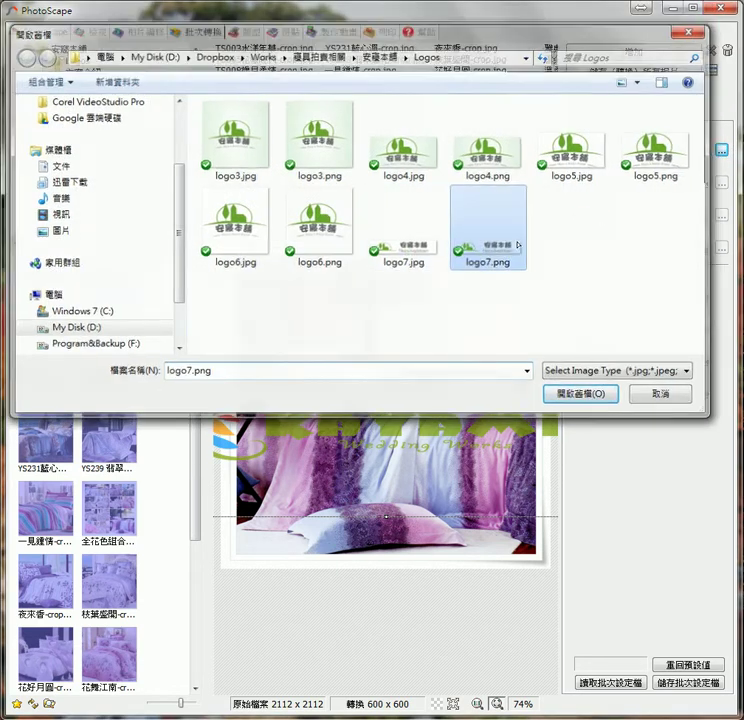
# Step: Set the logo7.png decoration's opacity to 255 and place it on the photo's right side, just above the bed
pyautogui.moveTo(450, 411); pyautogui.dragTo(369, 546)
pyautogui.doubleClick(351, 554)
pyautogui.moveTo(280, 639); pyautogui.dragTo(302, 639)
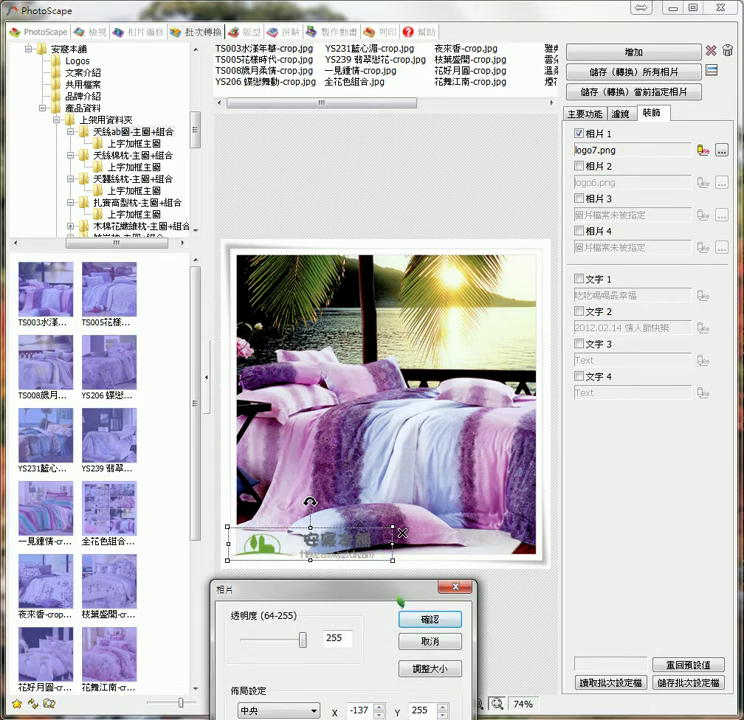
pyautogui.click(430, 619)
pyautogui.moveTo(433, 358); pyautogui.dragTo(497, 359)
pyautogui.click(417, 191)
pyautogui.click(493, 207)
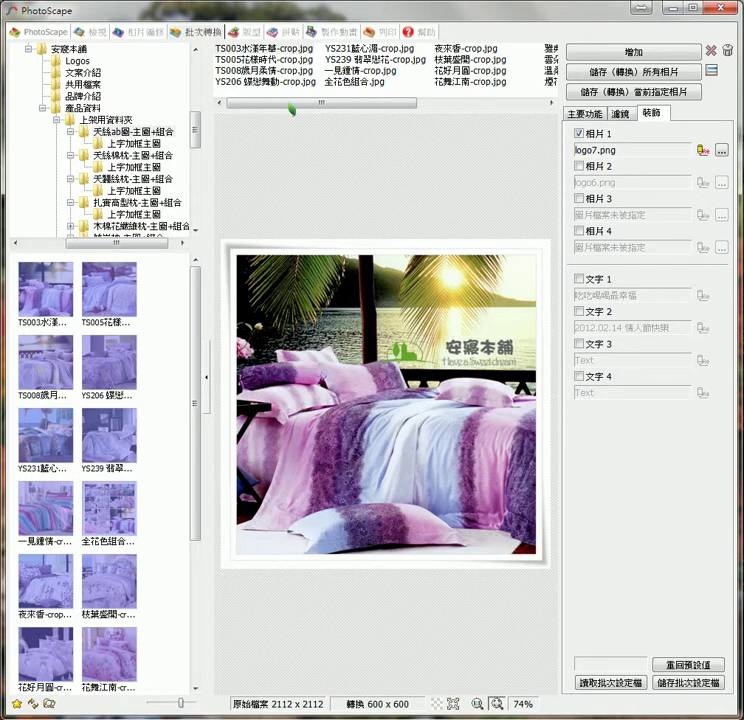
# Step: Preview the logo on the TS008 and YS206 batch photos and return to the TS003 photo
pyautogui.click(266, 71)
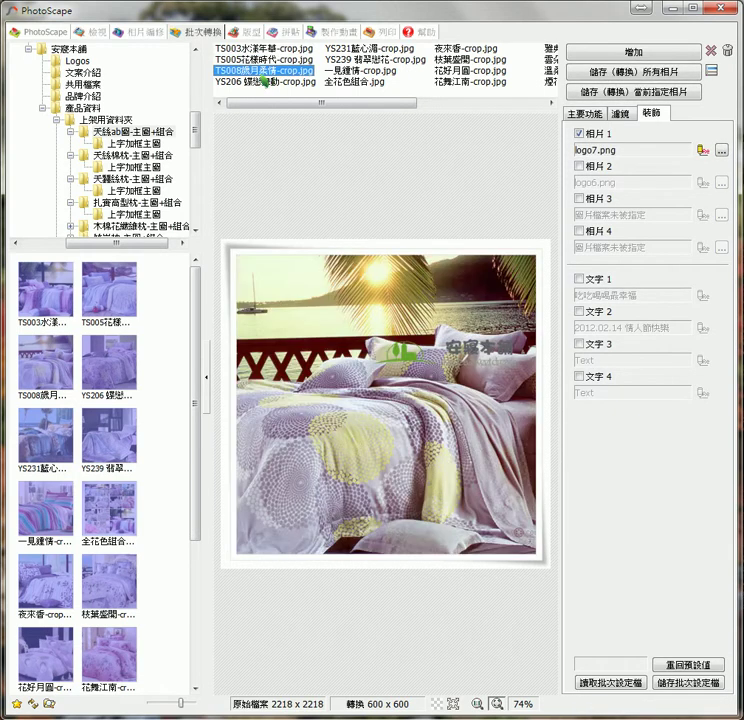
pyautogui.click(266, 82)
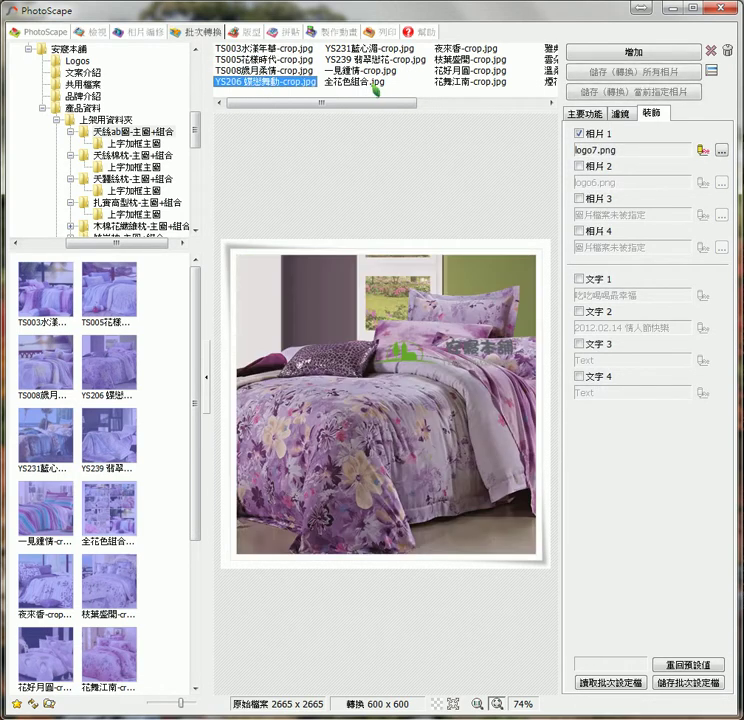
pyautogui.click(250, 48)
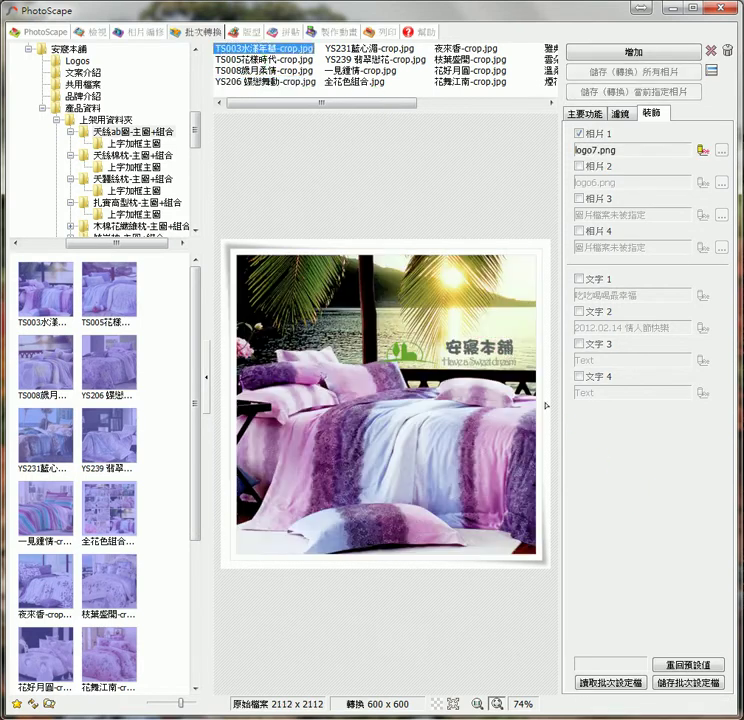
# Step: Move the logo to the photo's upper-left area and try the 左上方 layout for it
pyautogui.click(395, 438)
pyautogui.moveTo(417, 396); pyautogui.dragTo(342, 261)
pyautogui.doubleClick(338, 261)
pyautogui.moveTo(358, 596); pyautogui.dragTo(393, 353)
pyautogui.click(326, 475)
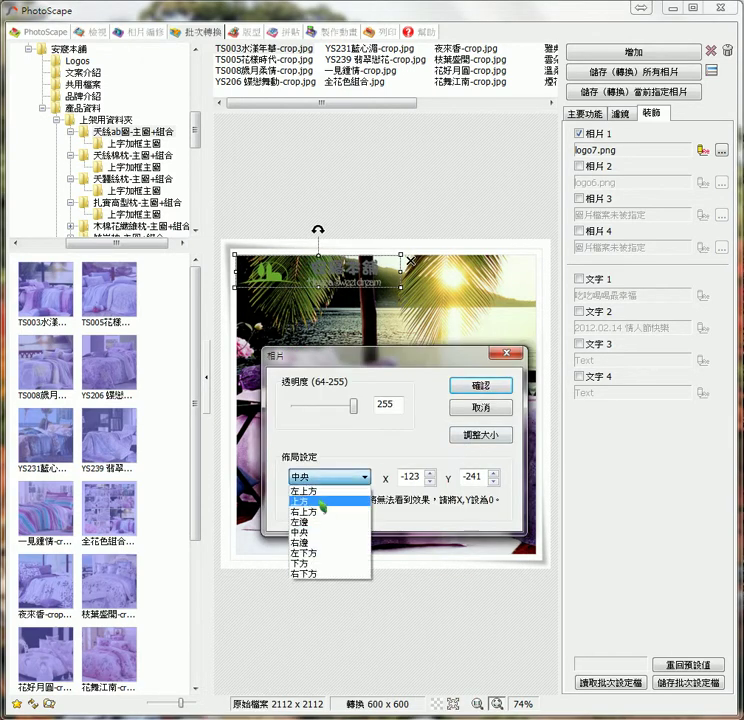
pyautogui.click(318, 491)
# Step: Try the 右上方, 左邊 and 中央 layouts for the logo
pyautogui.click(360, 477)
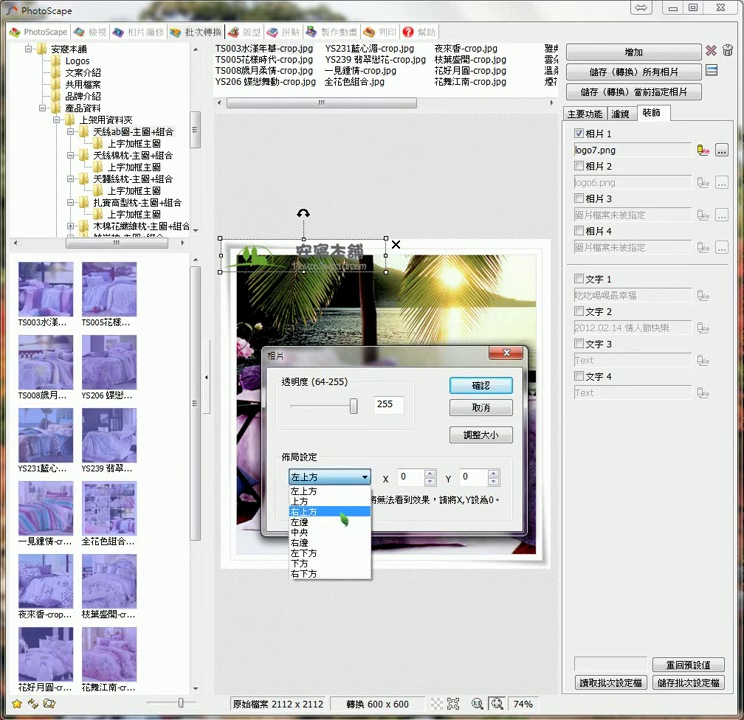
pyautogui.click(330, 511)
pyautogui.click(327, 484)
pyautogui.click(334, 526)
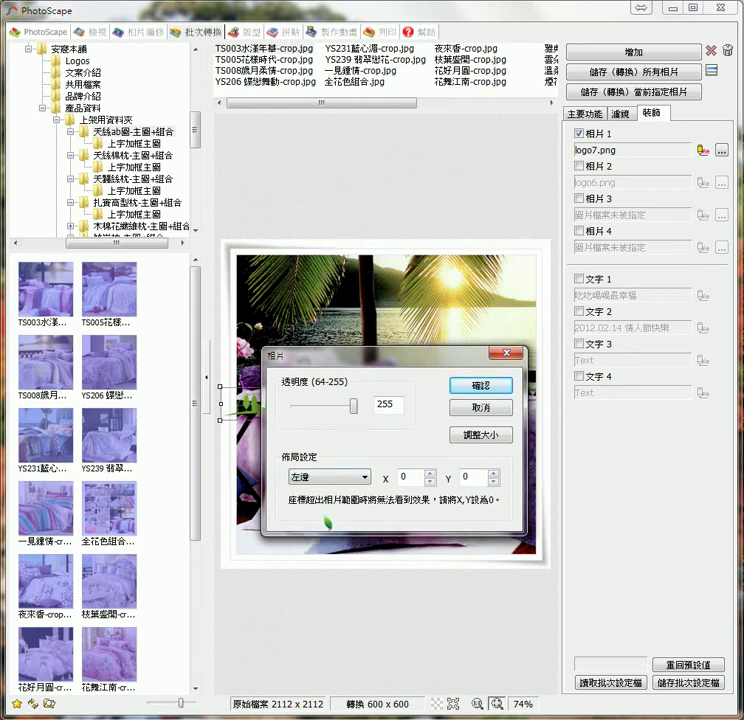
pyautogui.click(350, 477)
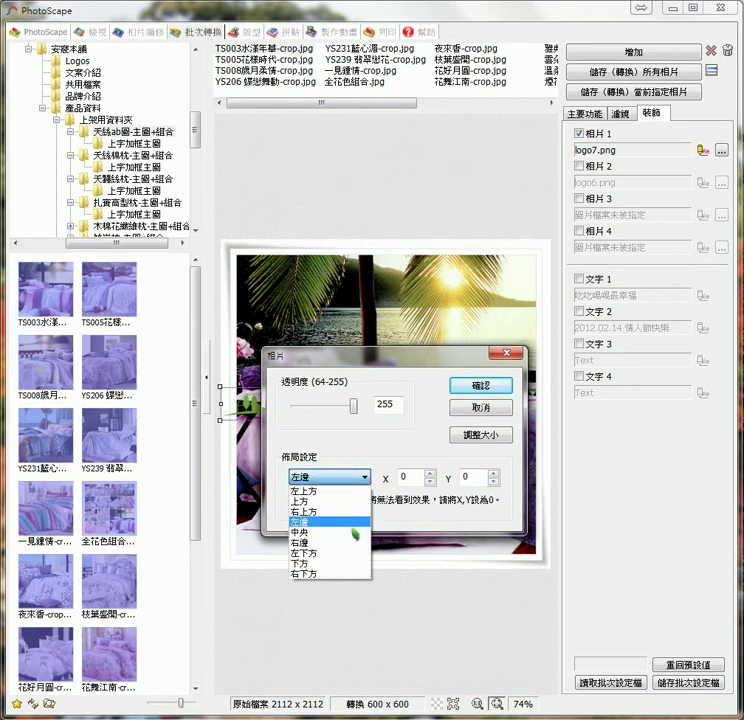
pyautogui.click(362, 543)
pyautogui.moveTo(380, 354); pyautogui.dragTo(391, 137)
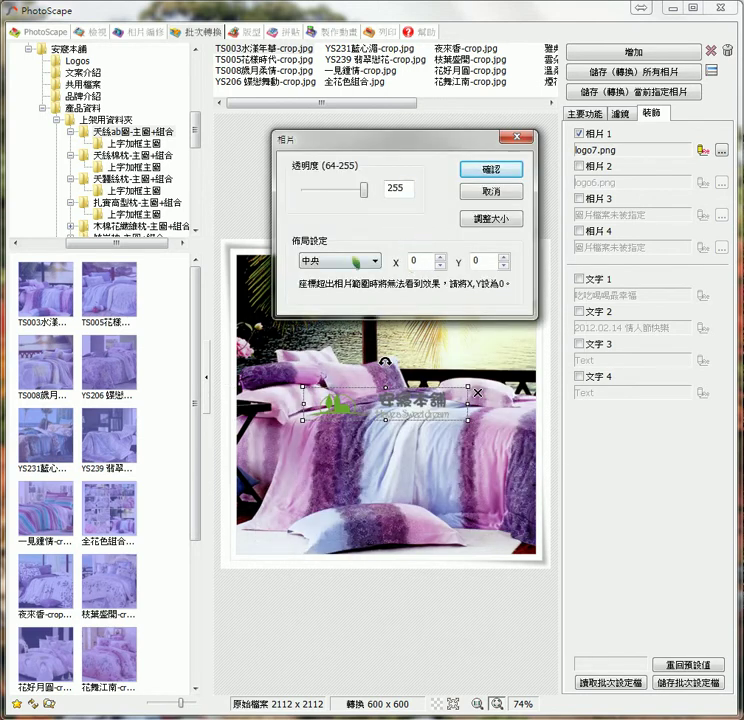
# Step: Try the 左下方, 下方, 右下方 and 左上方 layouts for the logo
pyautogui.click(345, 259)
pyautogui.click(330, 337)
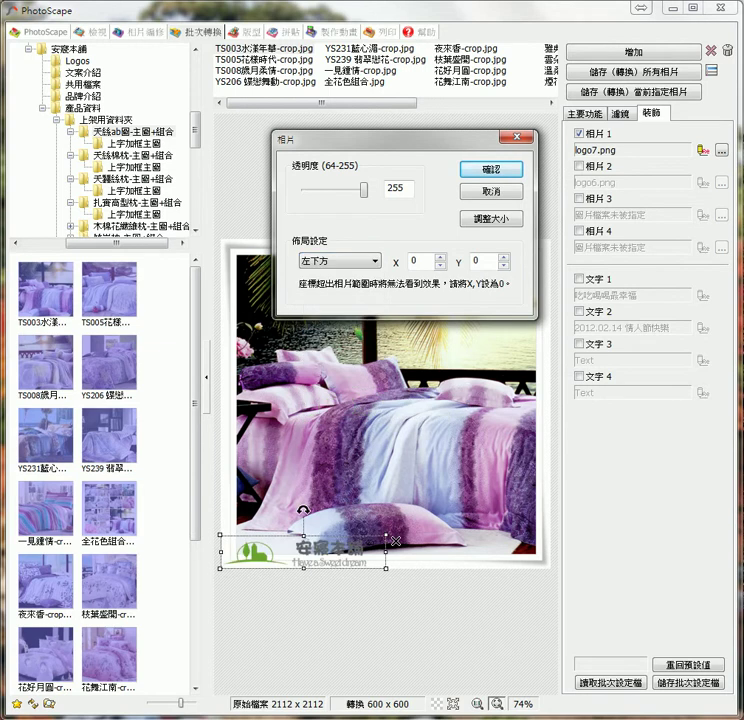
pyautogui.click(365, 261)
pyautogui.click(352, 346)
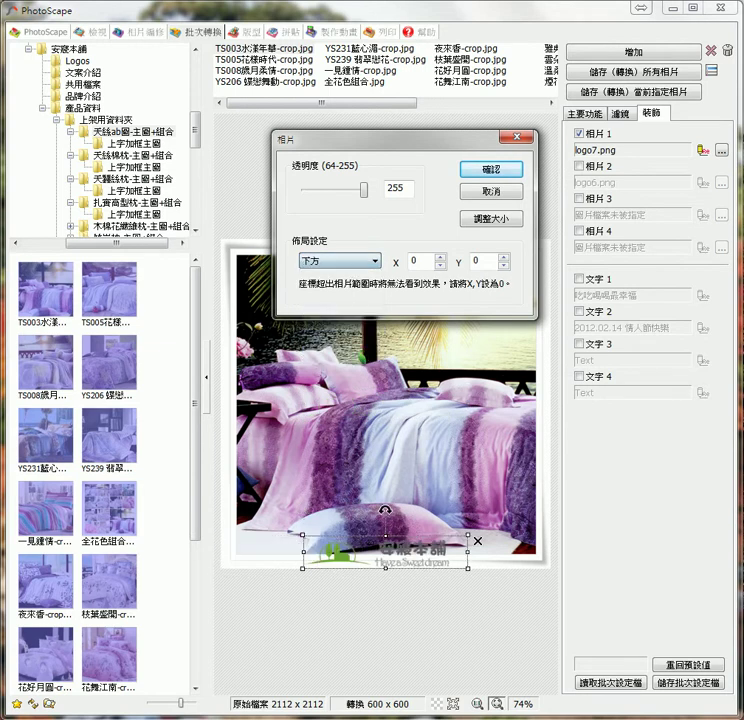
pyautogui.click(355, 262)
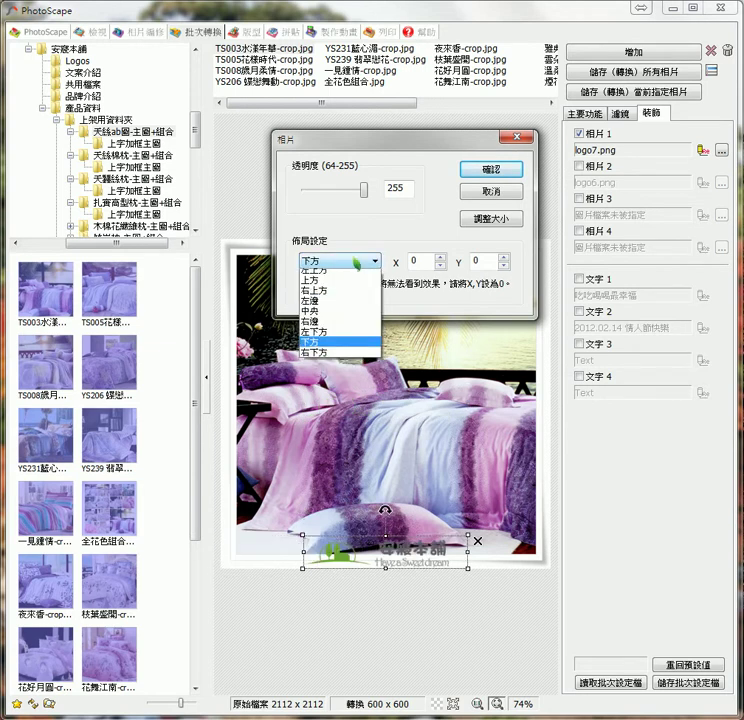
pyautogui.click(330, 356)
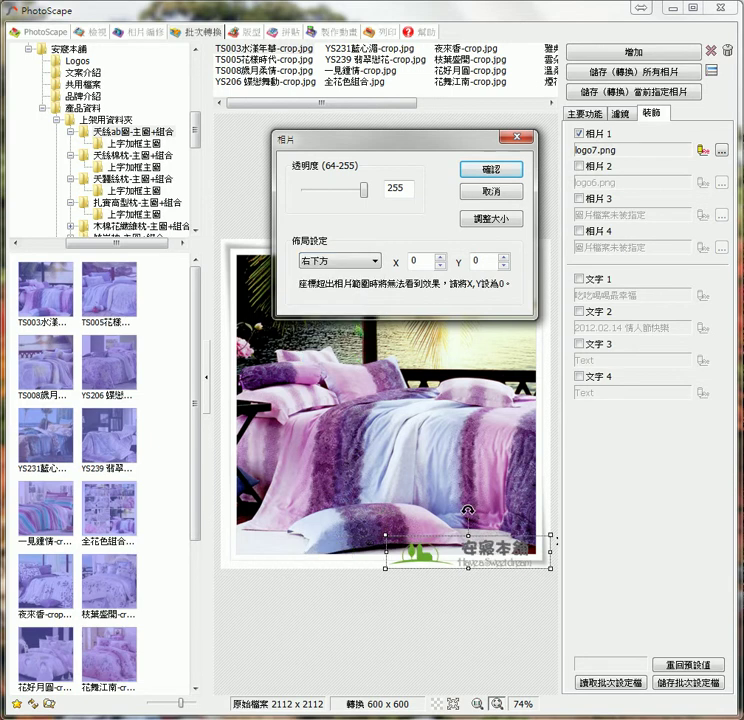
pyautogui.click(350, 262)
pyautogui.click(346, 286)
# Step: Set the logo's layout to 右下方 and accept the decoration settings
pyautogui.click(352, 261)
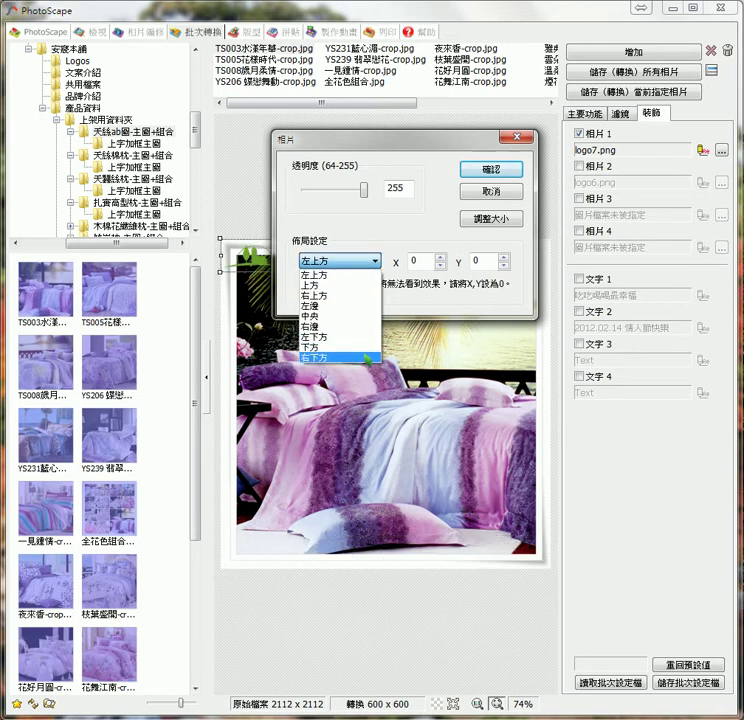
pyautogui.click(353, 355)
pyautogui.click(476, 170)
# Step: Preview the logo's placement on 花好月圓-crop.jpg, 溫柔邂逅-crop.jpg and 羅馬假日-crop.jpg
pyautogui.click(445, 71)
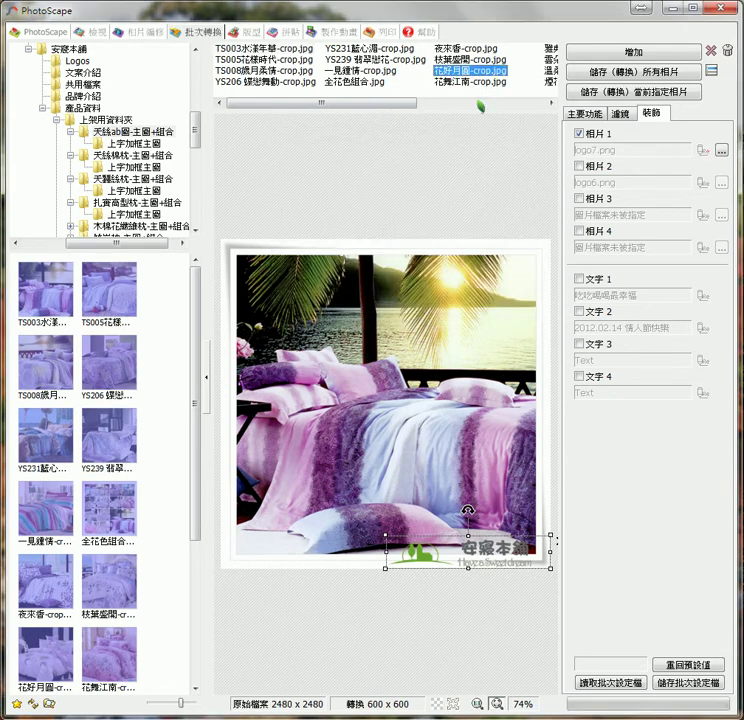
pyautogui.click(546, 71)
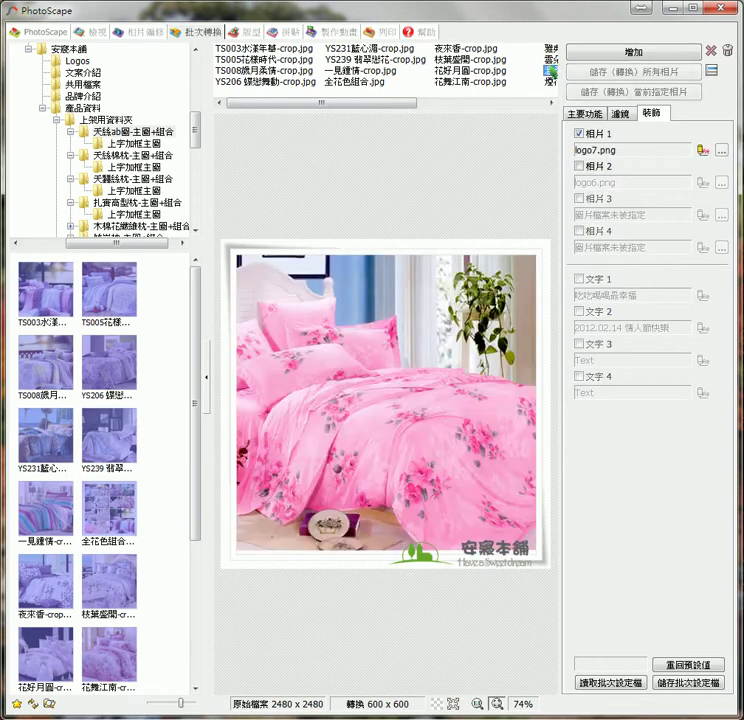
pyautogui.moveTo(345, 101); pyautogui.dragTo(455, 113)
pyautogui.click(480, 48)
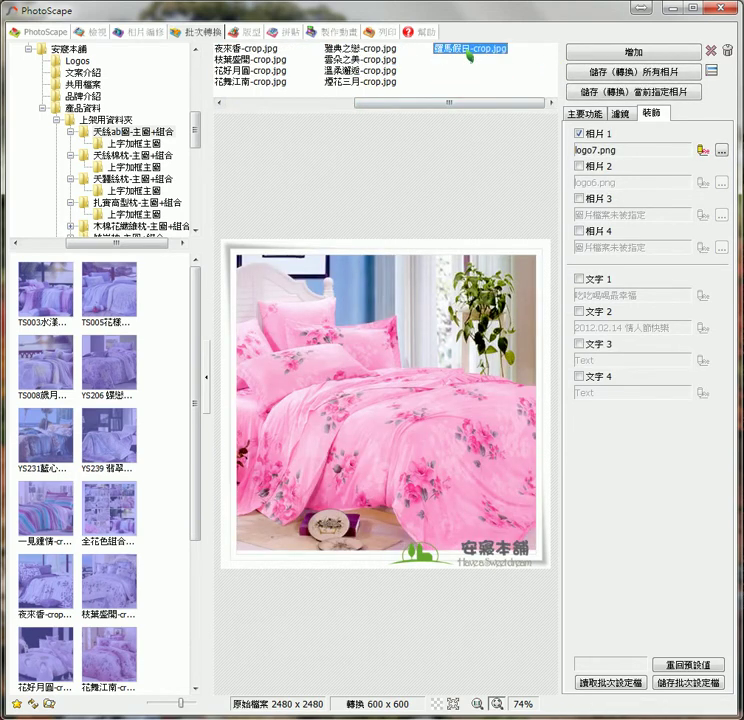
# Step: Preview the logo's placement on 煙花三月-crop.jpg, 花好月圓-crop.jpg, 雅典之戀-crop.jpg and 雲朵之美-crop.jpg
pyautogui.click(358, 82)
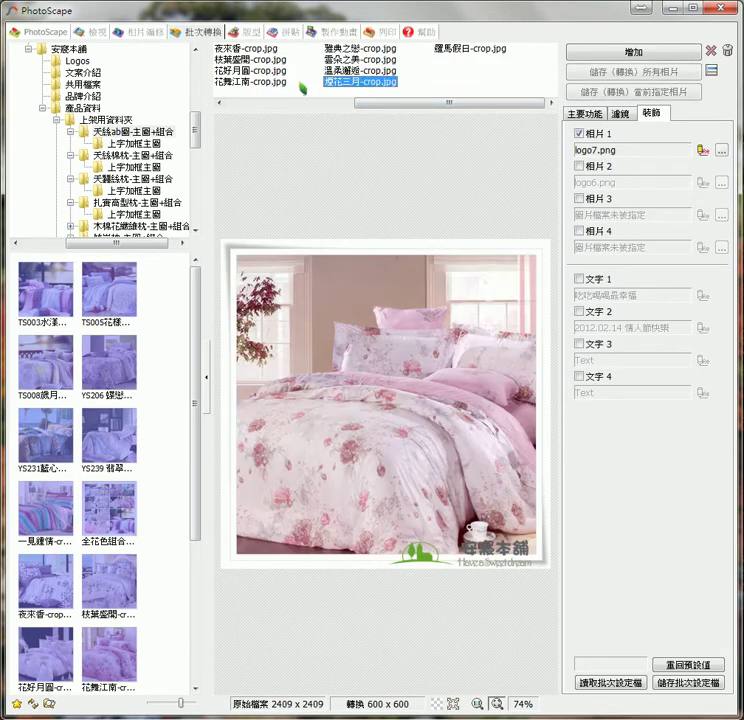
pyautogui.click(255, 71)
pyautogui.click(350, 48)
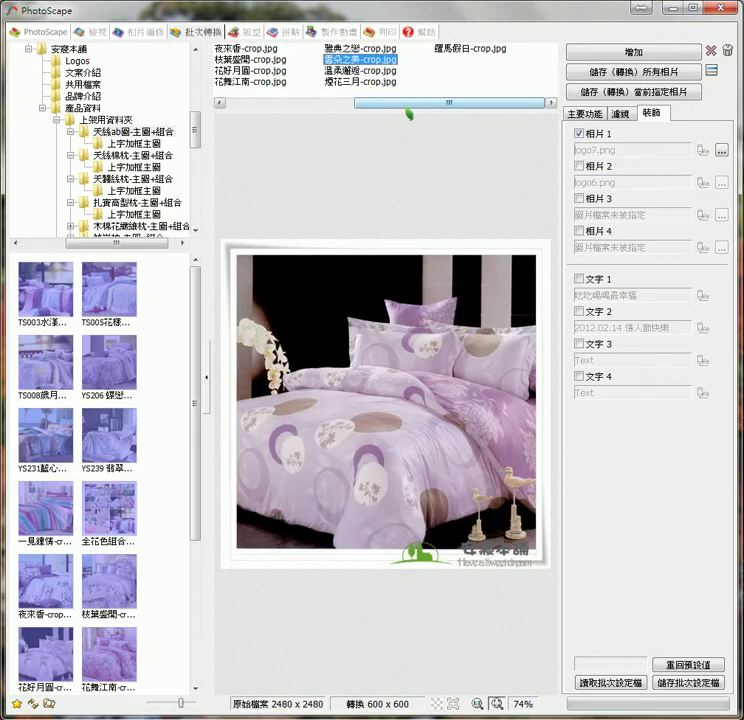
pyautogui.click(350, 59)
pyautogui.moveTo(423, 103); pyautogui.dragTo(283, 103)
# Step: Enable the first text decoration (文字 1) and replace its wording with 天絲床包系列
pyautogui.click(579, 279)
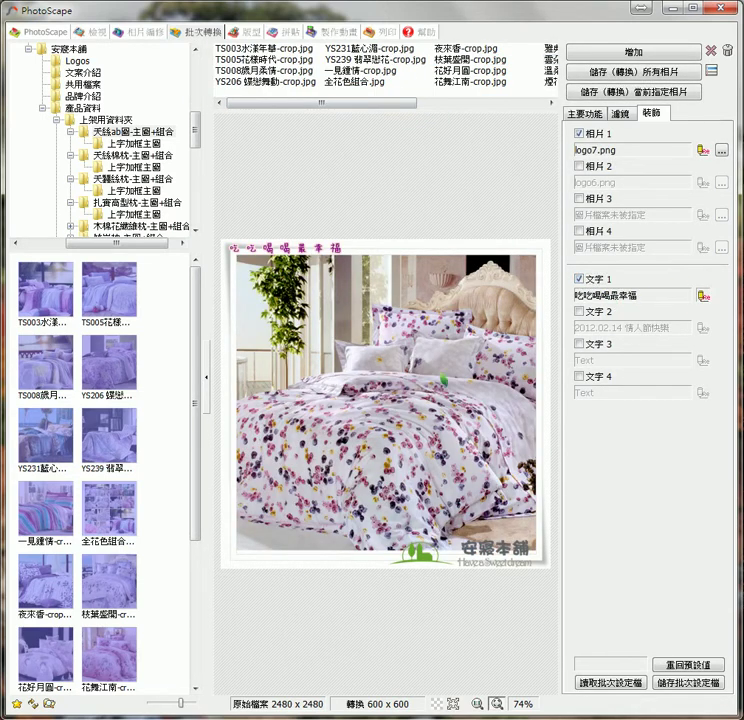
pyautogui.doubleClick(262, 246)
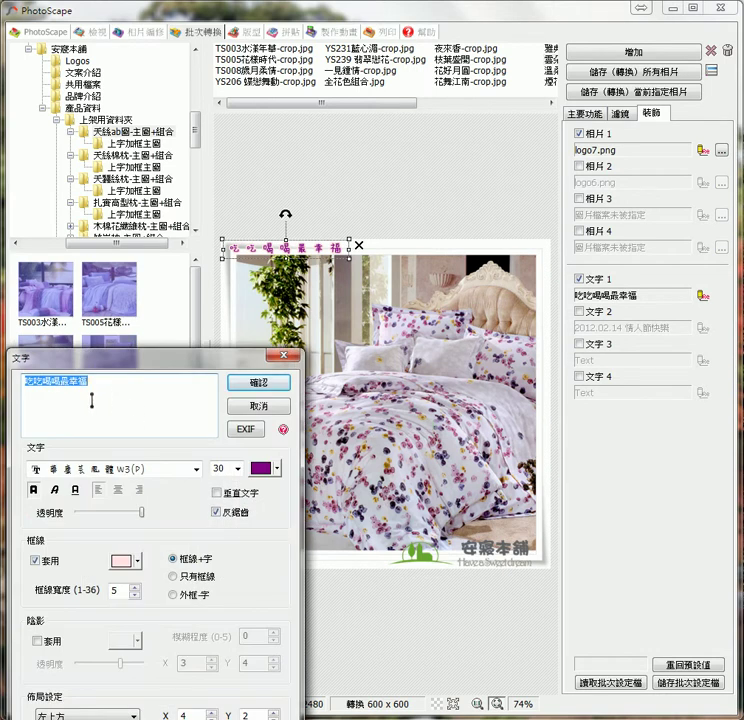
pyautogui.write('天司床ㄋ')
pyautogui.write('包系列')
pyautogui.press('Left')
pyautogui.press('Left')
pyautogui.press('Left')
pyautogui.press('Down')
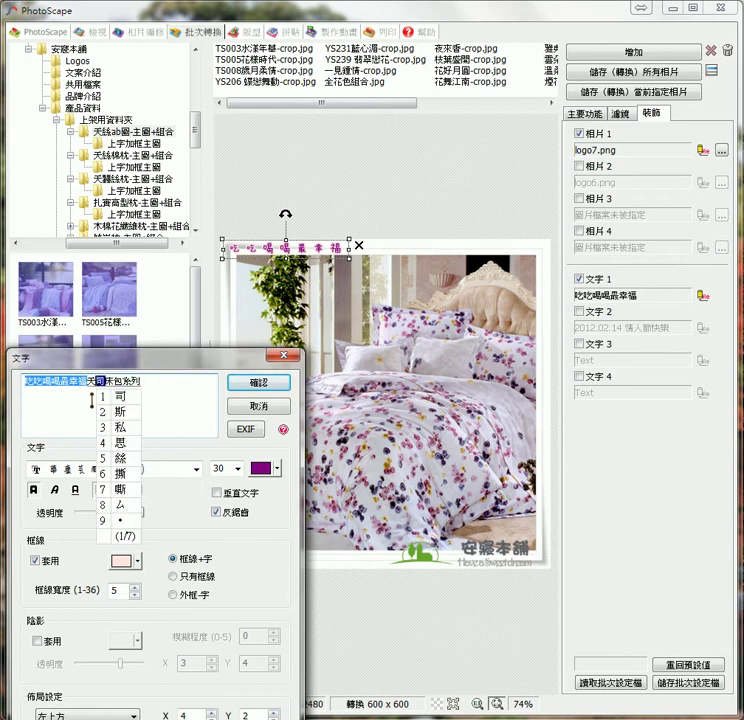
pyautogui.press('5')
pyautogui.press('Return')
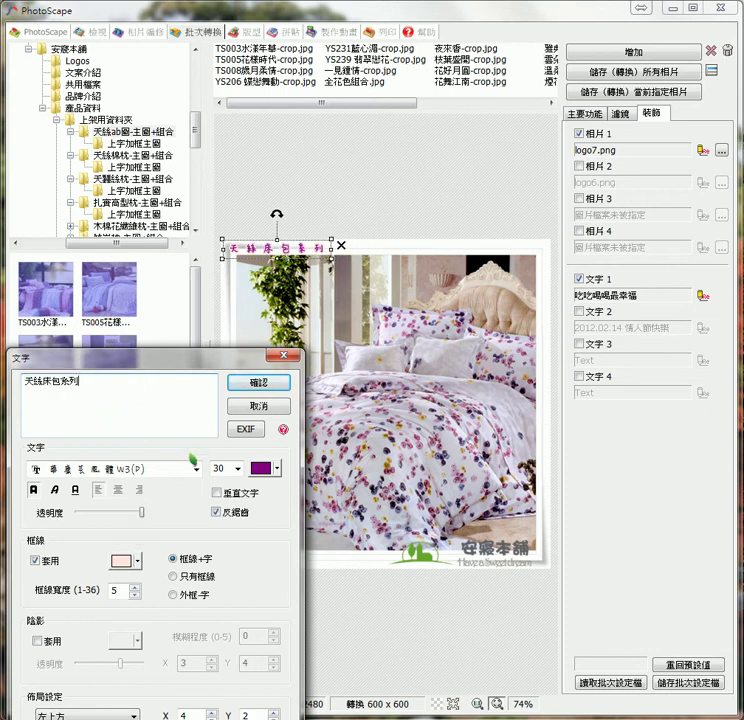
# Step: Set the font of the 天絲床包系列 text to 華康流隸體W5 and accept the text settings
pyautogui.click(194, 469)
pyautogui.scroll(-5, 151, 592)
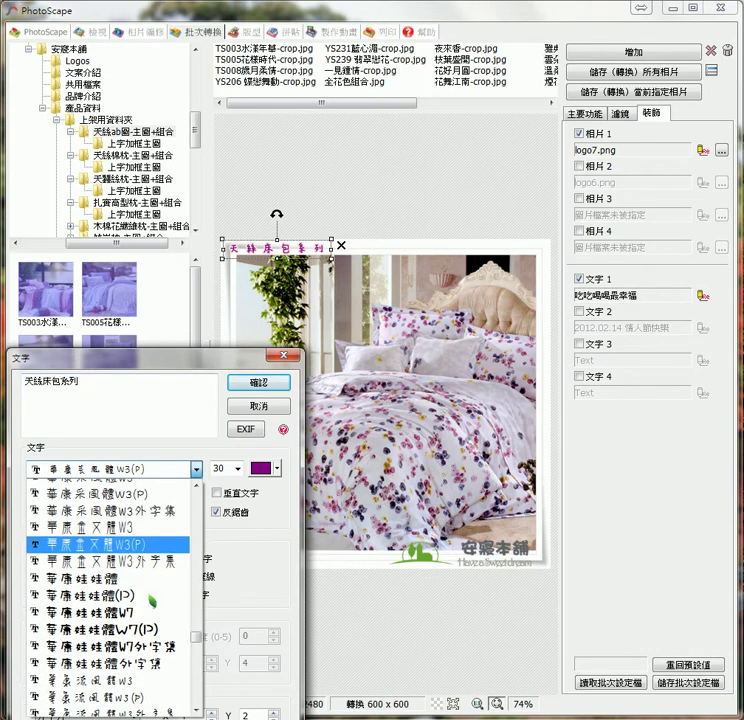
pyautogui.scroll(-2, 153, 600)
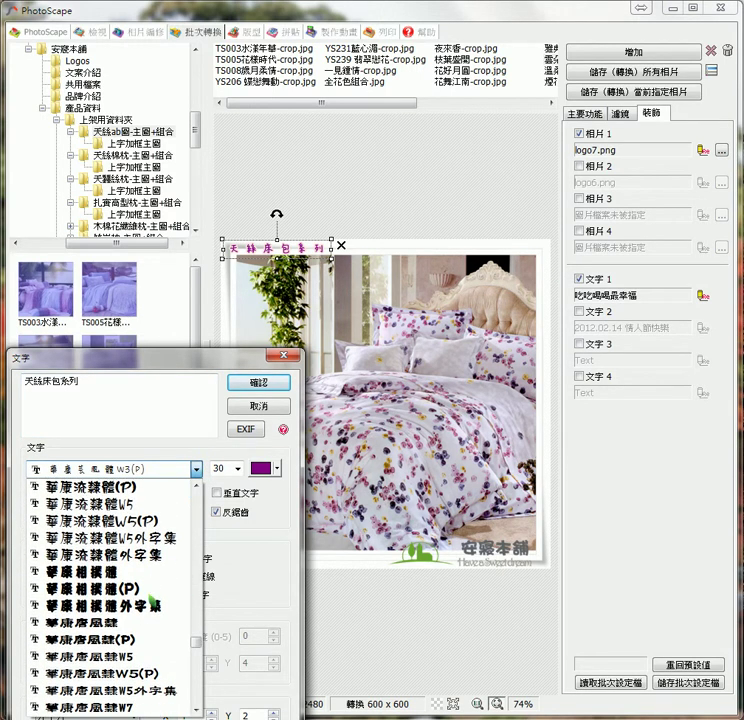
pyautogui.scroll(1, 152, 530)
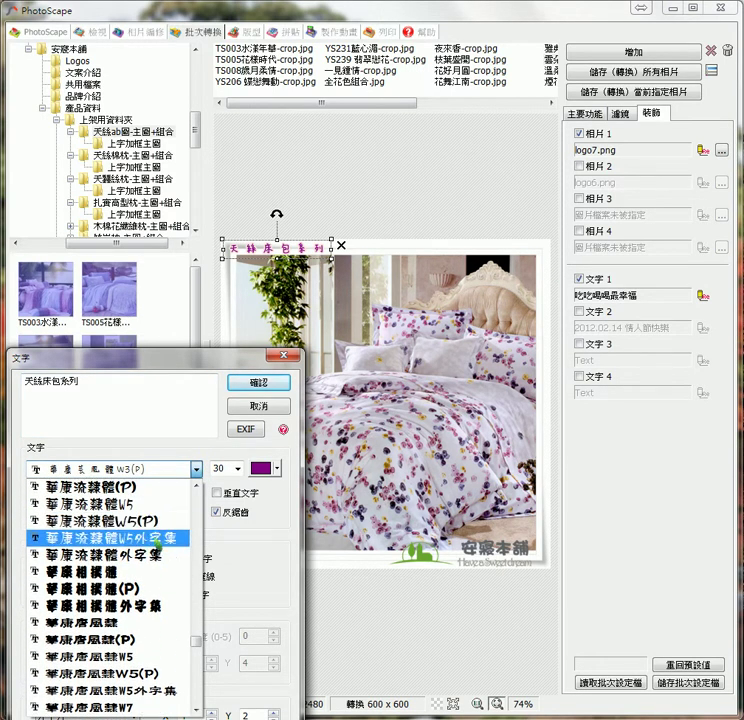
pyautogui.click(133, 505)
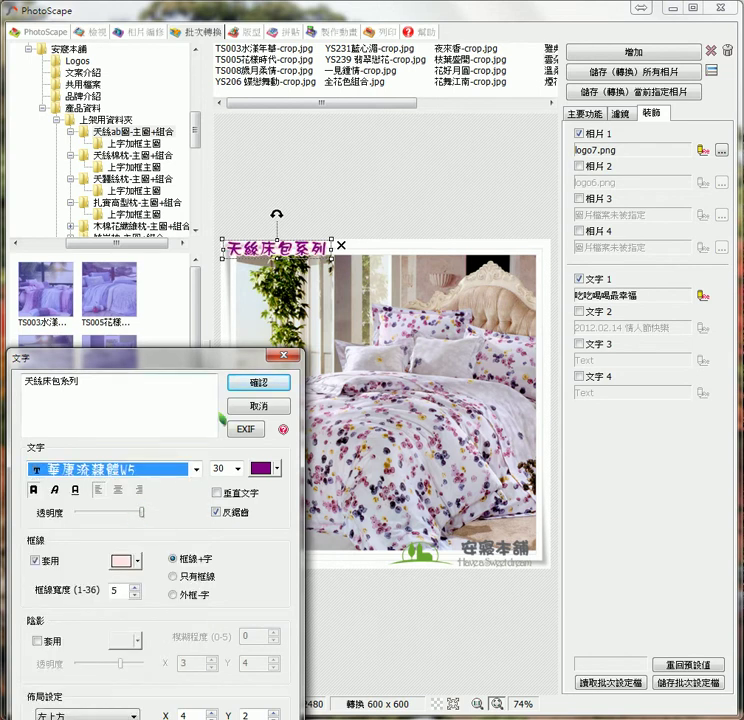
pyautogui.click(279, 384)
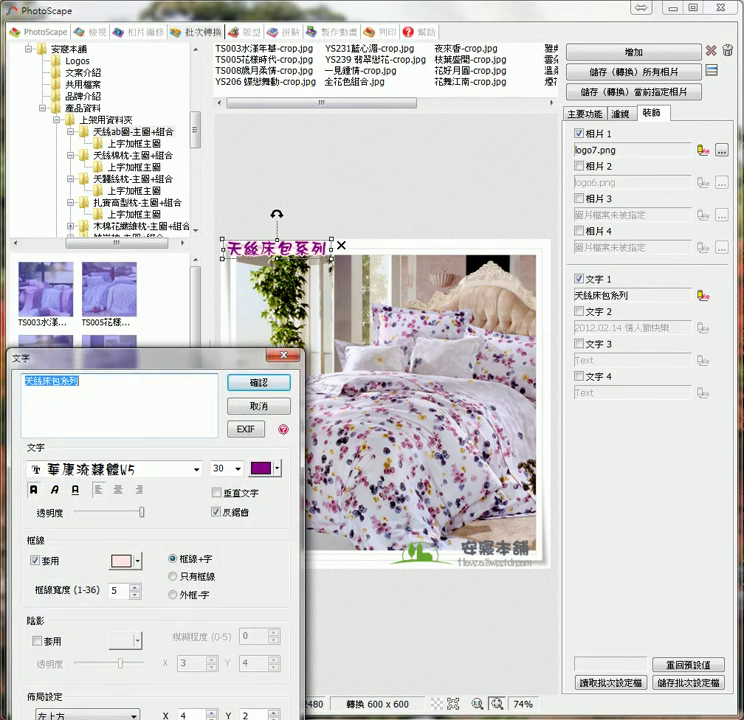
pyautogui.moveTo(146, 357); pyautogui.dragTo(303, 245)
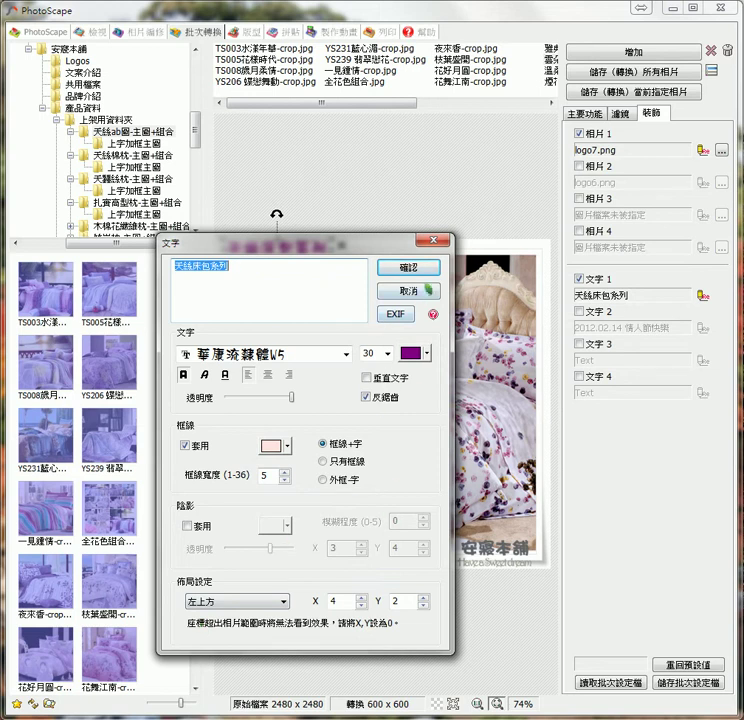
pyautogui.click(426, 269)
# Step: Preview the text and logo on TS008歲月柔情-crop.jpg, YS239 翡翠戀花-crop.jpg, 花好月圓-crop.jpg and 羅馬假日-crop.jpg
pyautogui.click(300, 70)
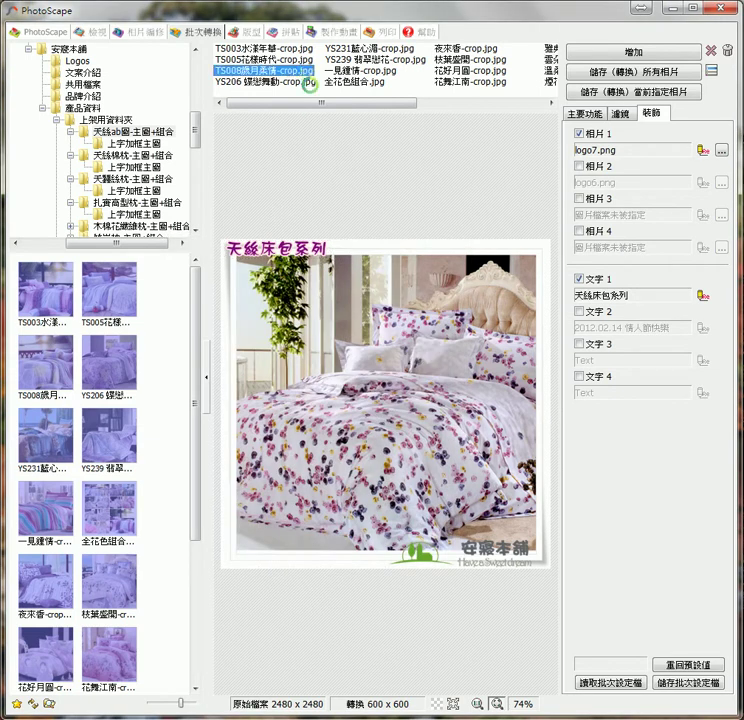
pyautogui.click(405, 62)
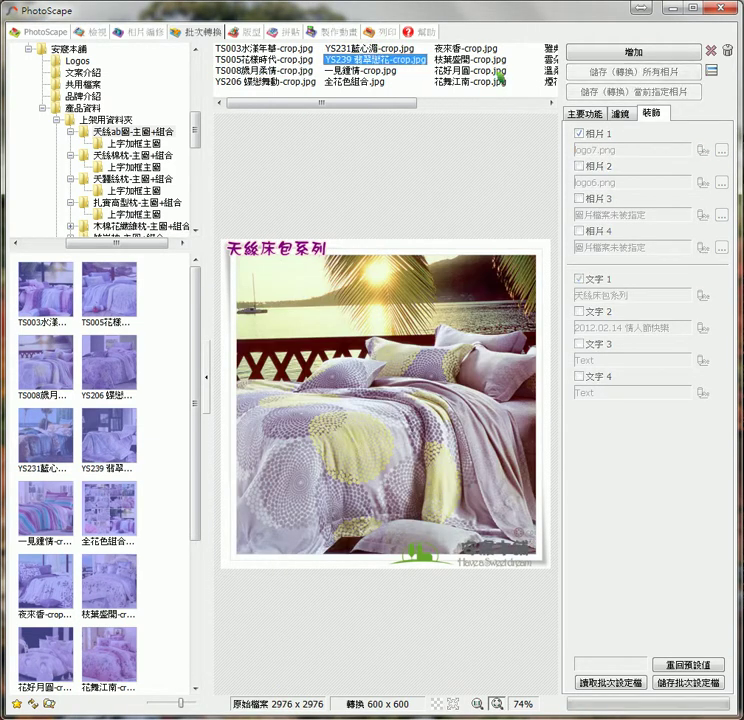
pyautogui.click(470, 71)
pyautogui.moveTo(373, 104); pyautogui.dragTo(505, 105)
pyautogui.click(474, 49)
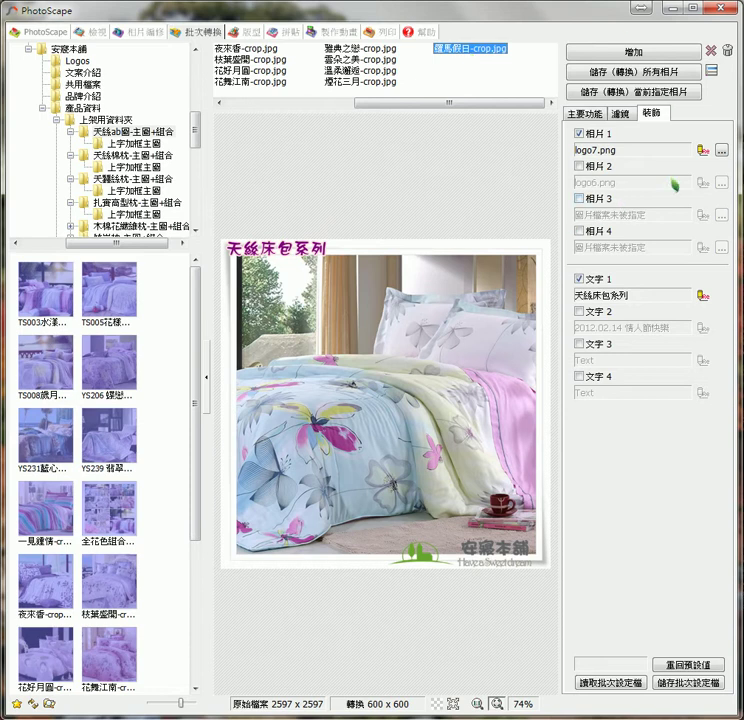
# Step: Save the batch settings as 網拍主圖1 and check the list of saved configurations
pyautogui.click(705, 683)
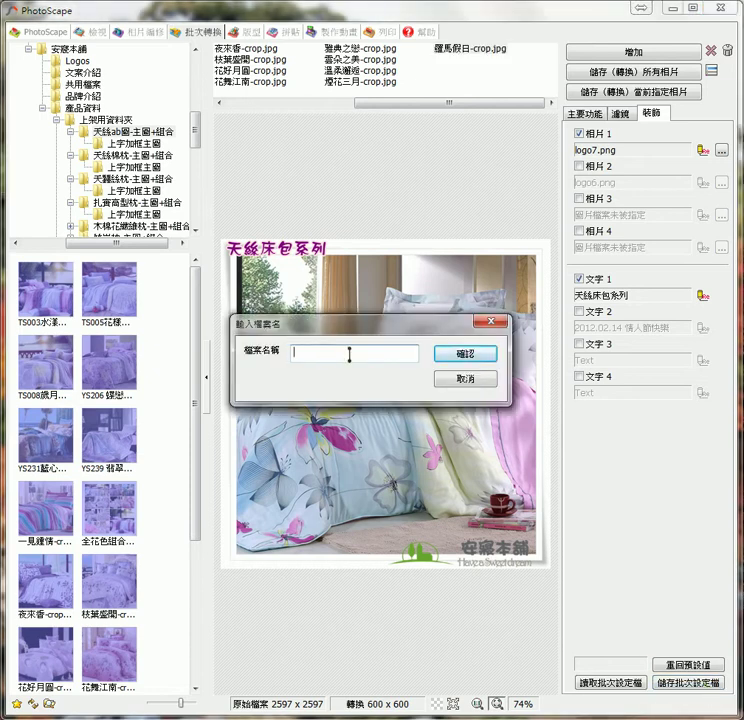
pyautogui.write('往拍主圖')
pyautogui.press('Home')
pyautogui.press('Delete')
pyautogui.write('拍')
pyautogui.press('Return')
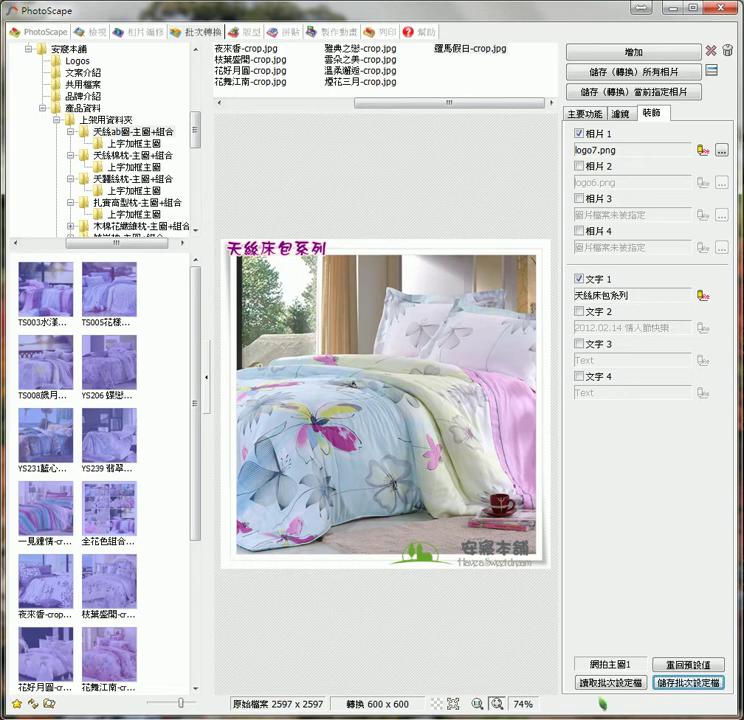
pyautogui.click(611, 682)
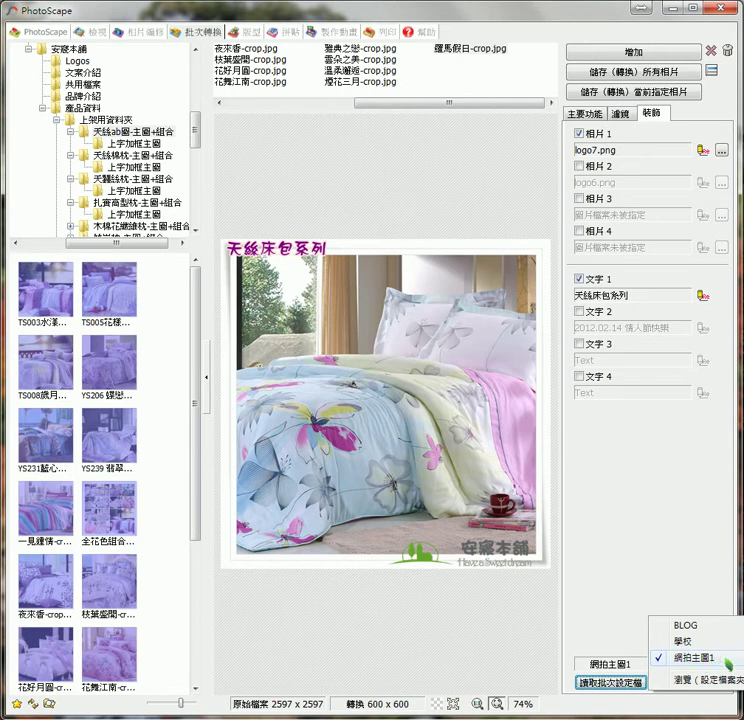
pyautogui.click(626, 572)
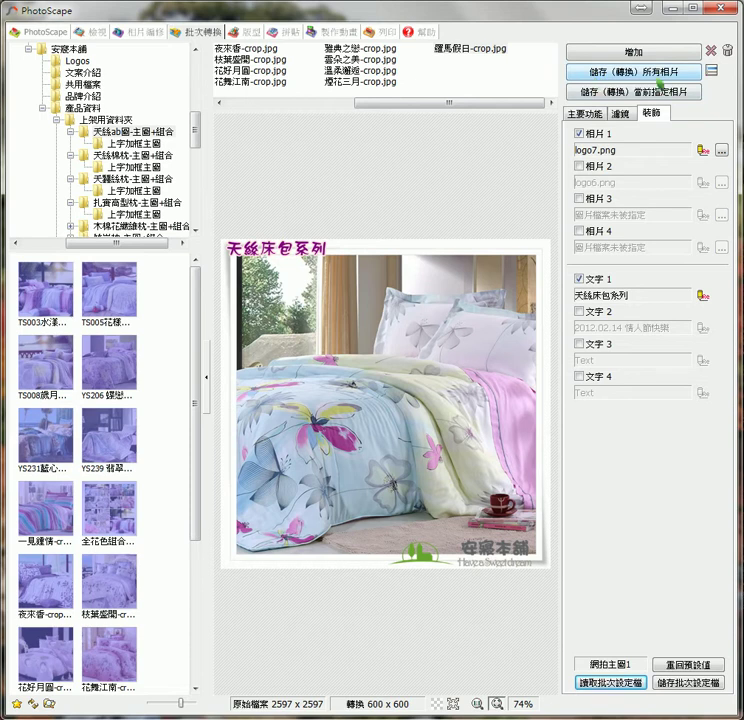
# Step: Convert and save all photos to an output folder beside the first photo, keeping 原始檔名 as file name, with JPEG quality 100
pyautogui.click(657, 76)
pyautogui.moveTo(273, 93); pyautogui.dragTo(494, 54)
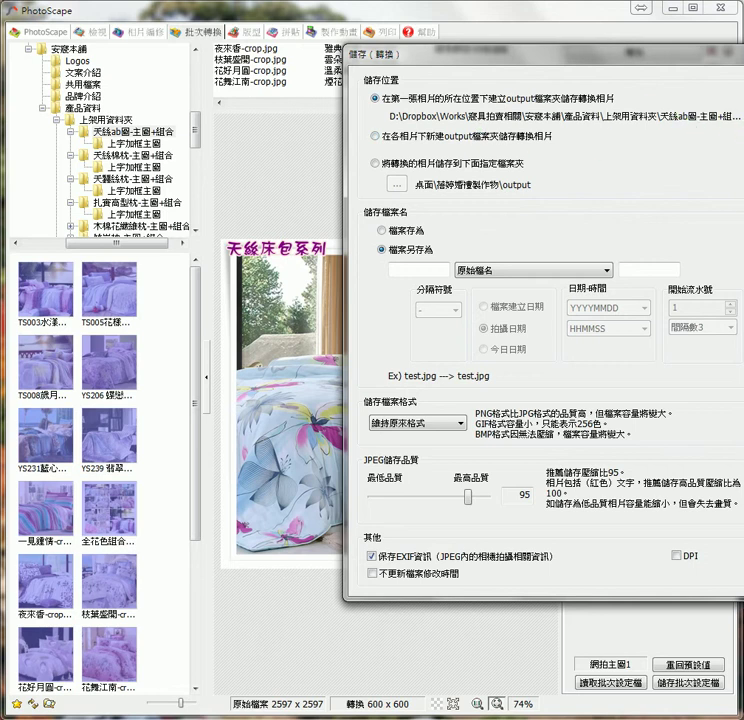
pyautogui.moveTo(468, 500); pyautogui.dragTo(488, 496)
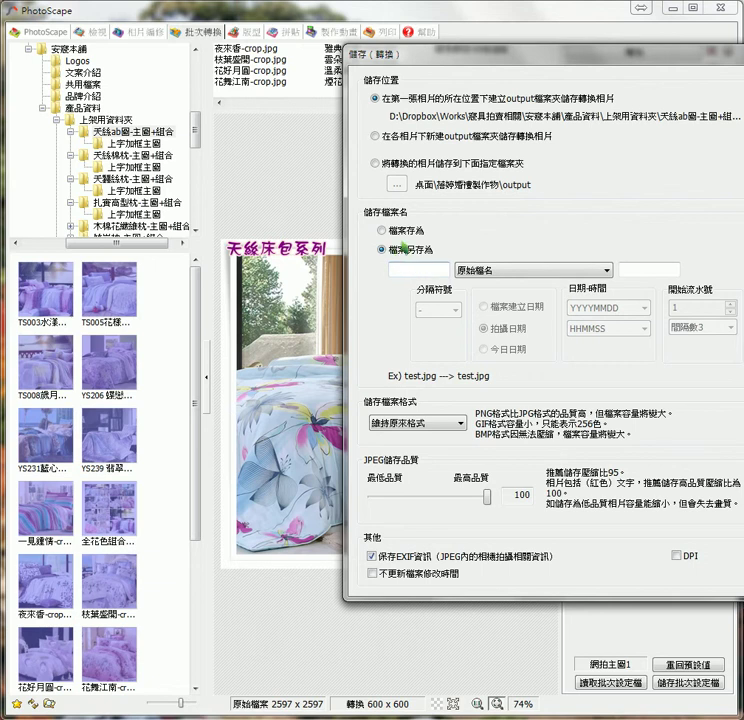
pyautogui.click(606, 268)
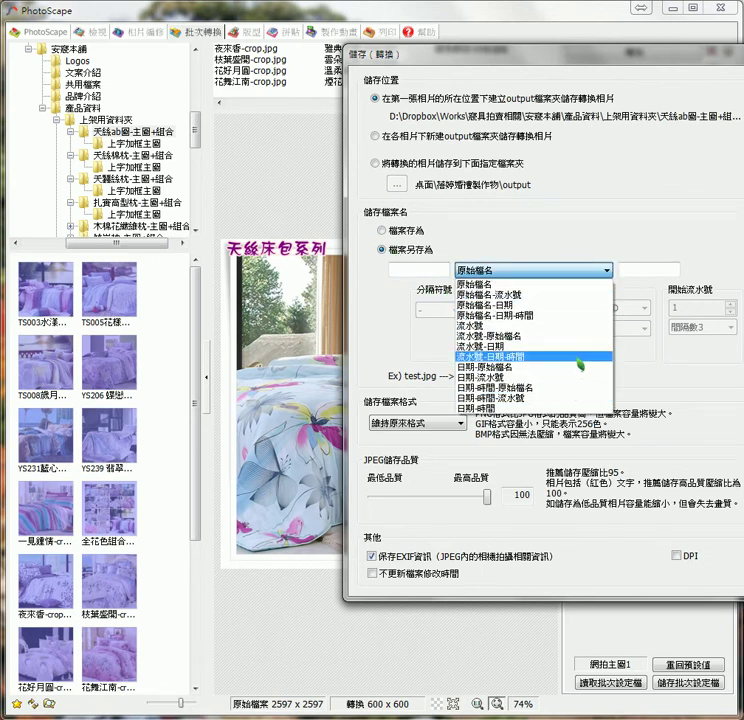
pyautogui.click(581, 232)
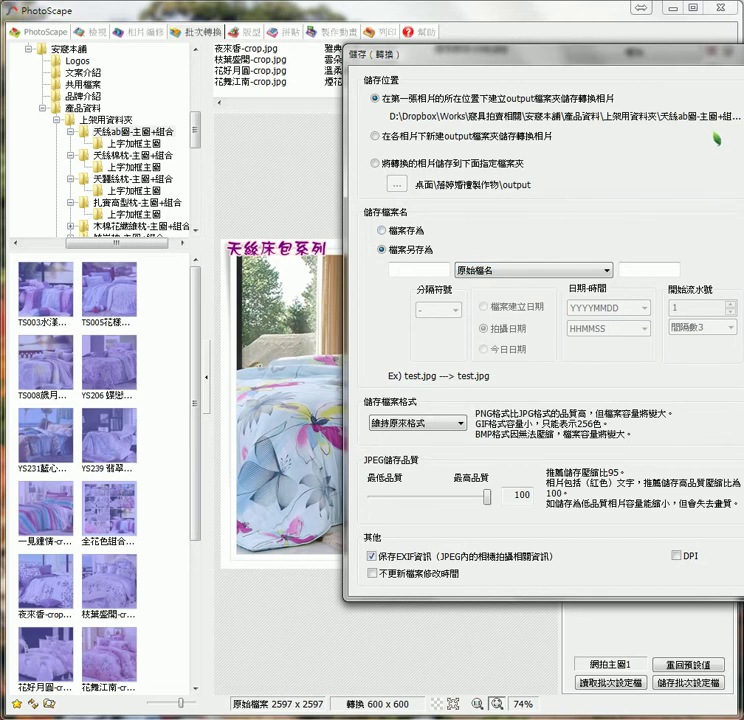
pyautogui.moveTo(450, 53); pyautogui.dragTo(407, 62)
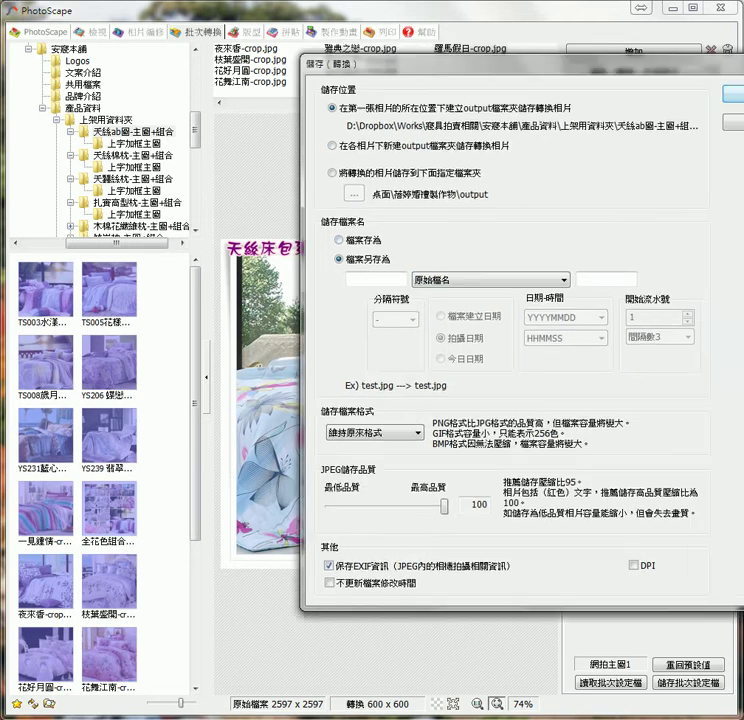
pyautogui.press('Return')
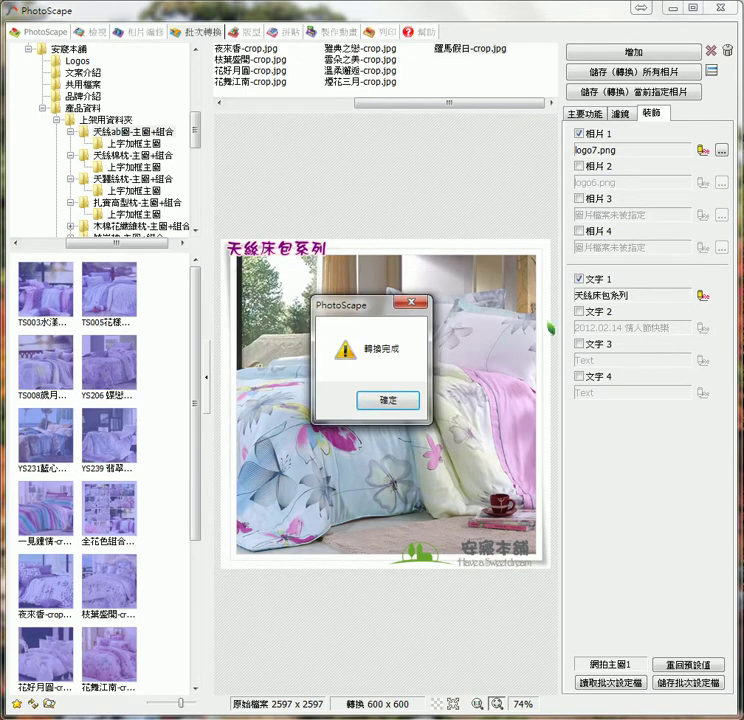
pyautogui.click(389, 402)
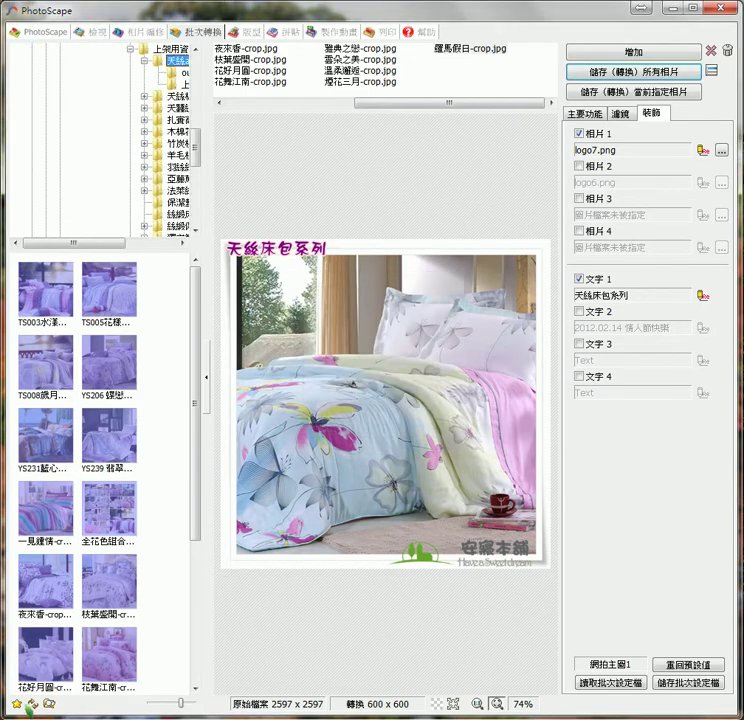
# Step: Refresh the folder tree and select the output folder under 天絲ab圖-主圖+組合
pyautogui.click(33, 703)
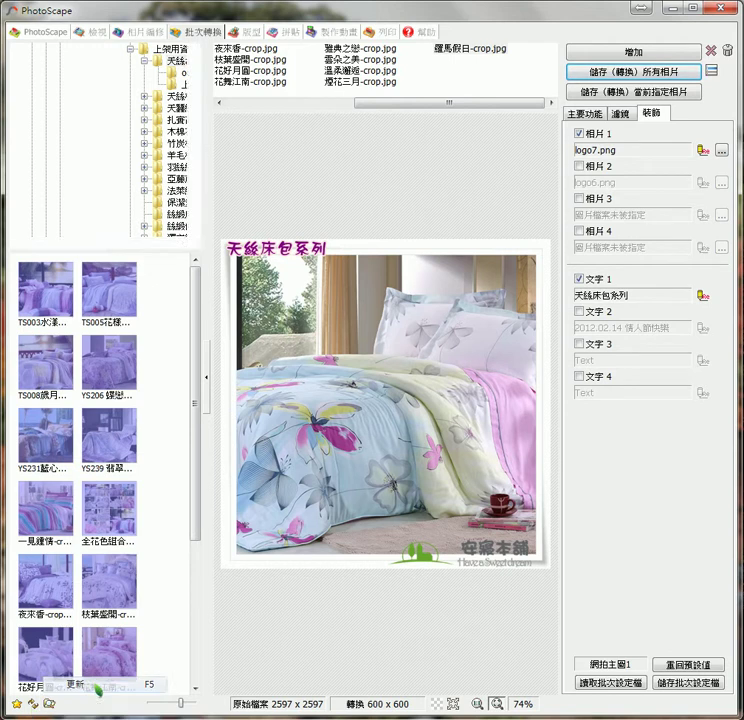
pyautogui.click(94, 684)
pyautogui.moveTo(118, 244); pyautogui.dragTo(165, 244)
pyautogui.click(110, 72)
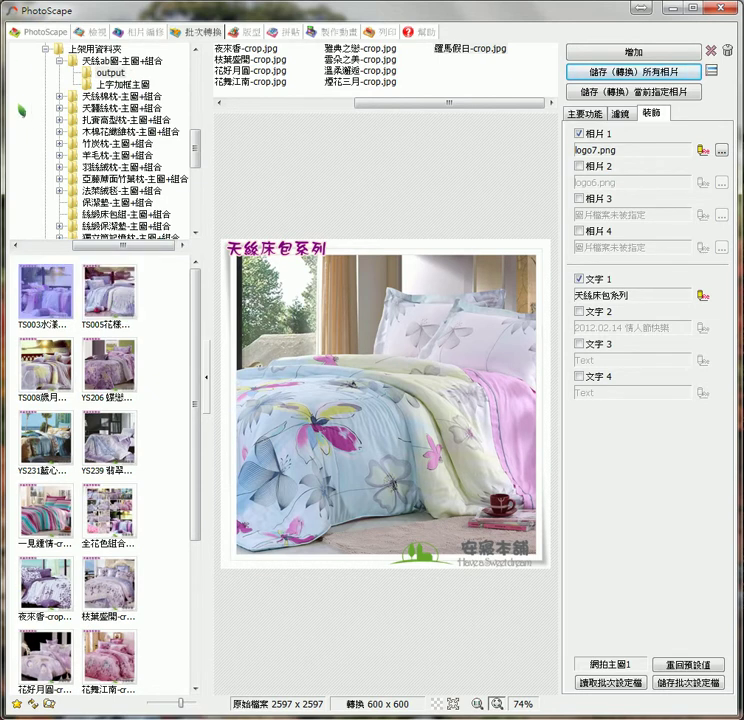
# Step: Switch to the 檢視 viewer and open the output folder under 上架用資料夾\天絲ab圖-主圖+組合
pyautogui.click(136, 33)
pyautogui.click(75, 32)
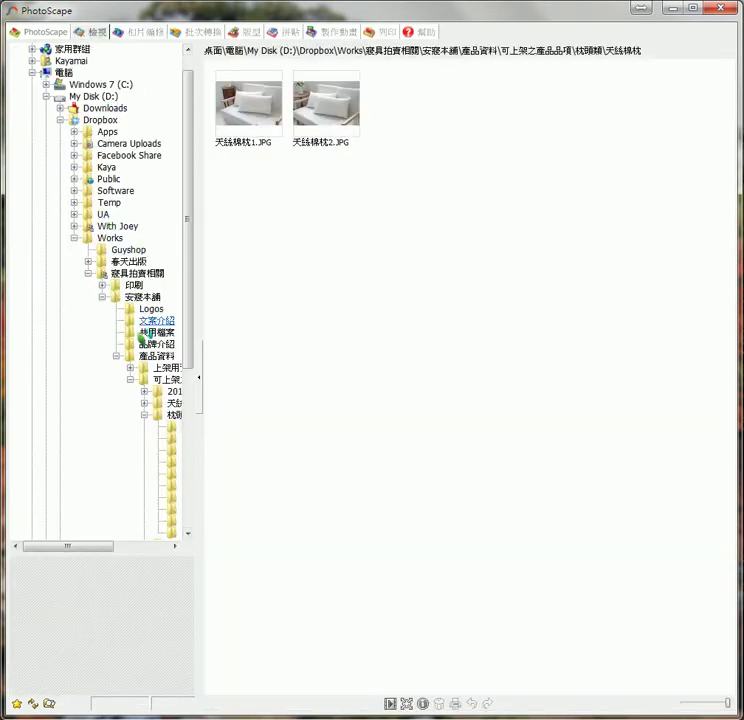
pyautogui.moveTo(91, 547); pyautogui.dragTo(118, 520)
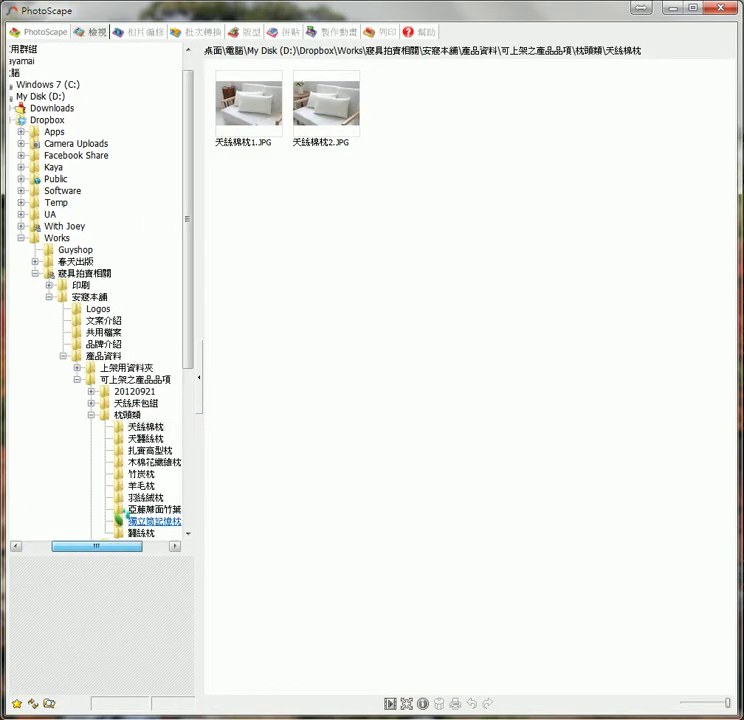
pyautogui.click(91, 403)
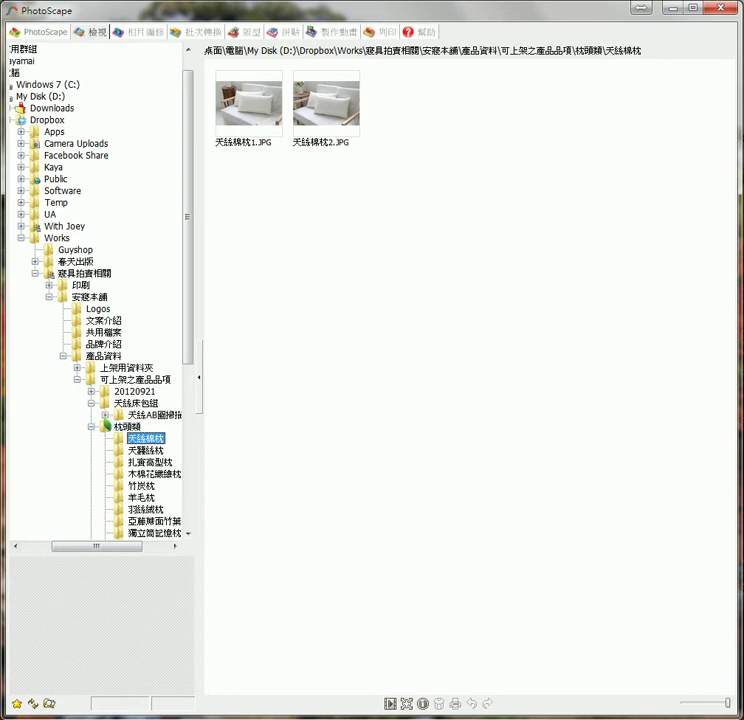
pyautogui.click(105, 415)
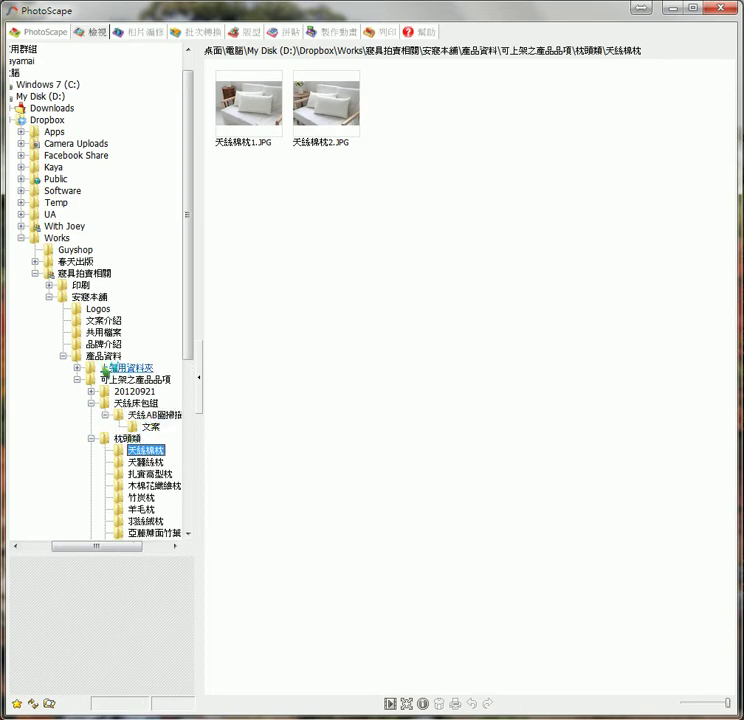
pyautogui.click(77, 367)
pyautogui.doubleClick(135, 368)
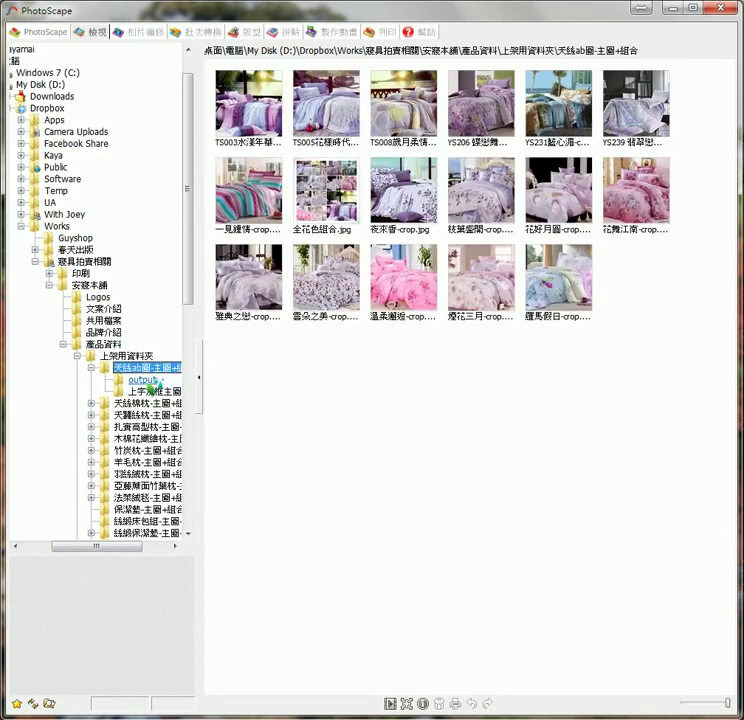
pyautogui.click(141, 379)
# Step: View the first converted photo in the output folder full screen and inspect it at different zoom levels
pyautogui.doubleClick(252, 101)
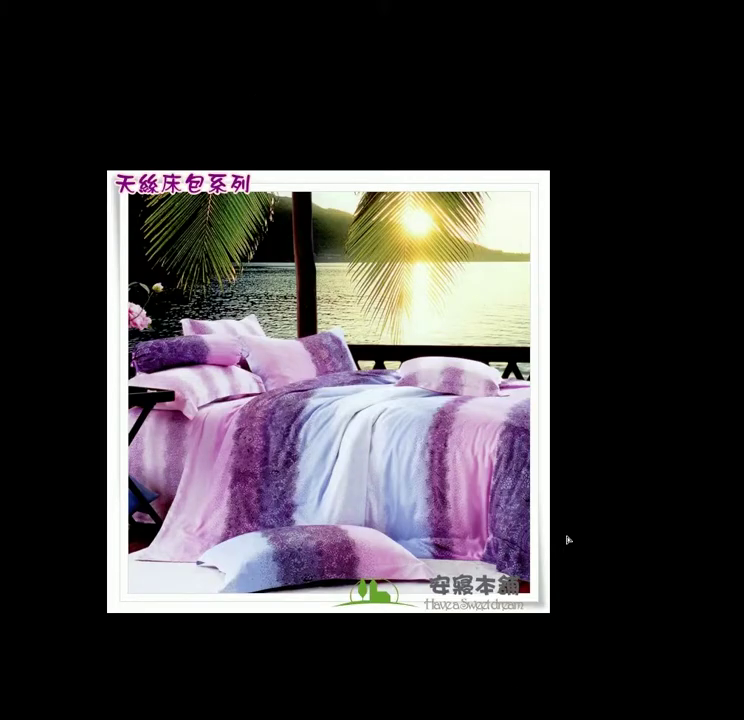
pyautogui.scroll(-2, 557, 559)
pyautogui.scroll(-1, 572, 518)
pyautogui.scroll(2, 572, 518)
pyautogui.scroll(-1, 572, 518)
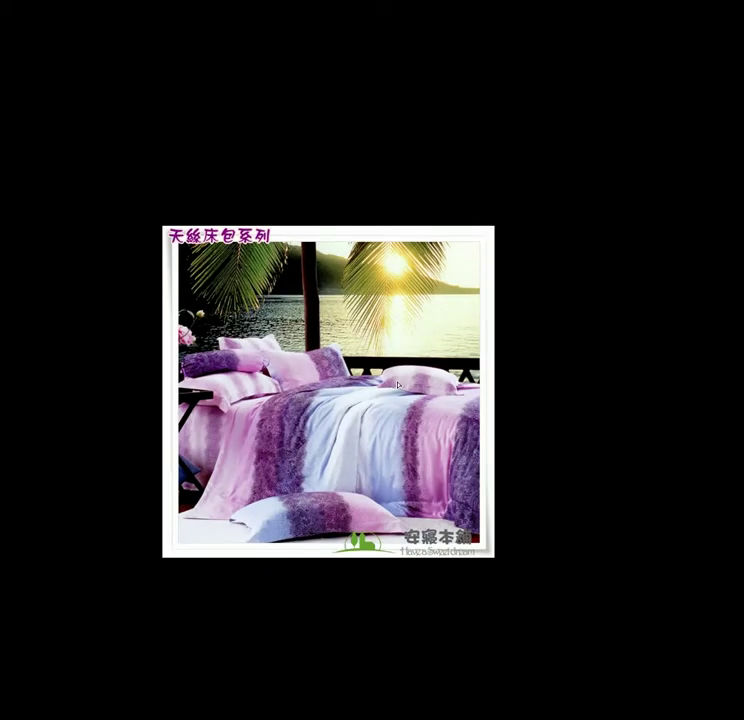
# Step: Page forward through the next five converted photos in the full-screen view
pyautogui.rightClick(616, 368)
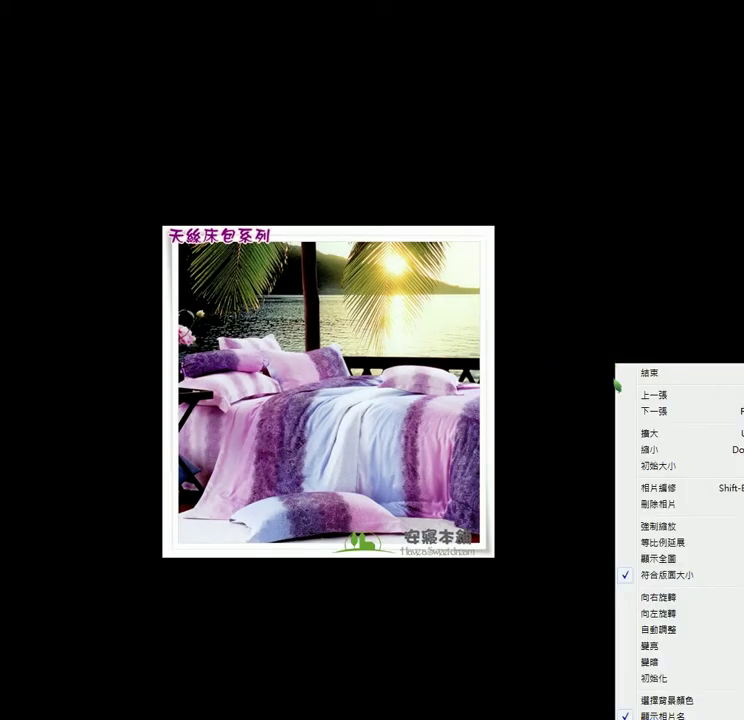
pyautogui.click(652, 411)
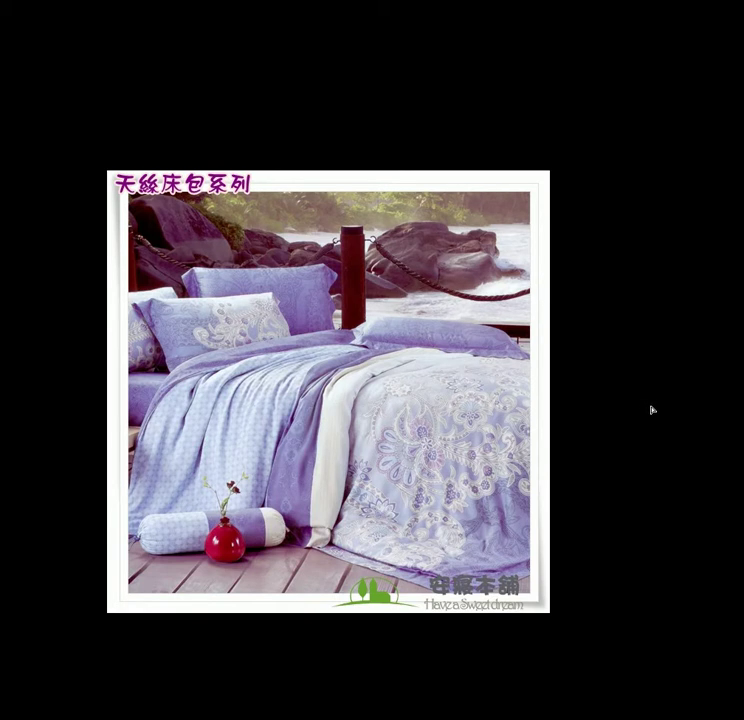
pyautogui.press('Right')
pyautogui.press('Right')
pyautogui.press('Right')
pyautogui.press('Right')
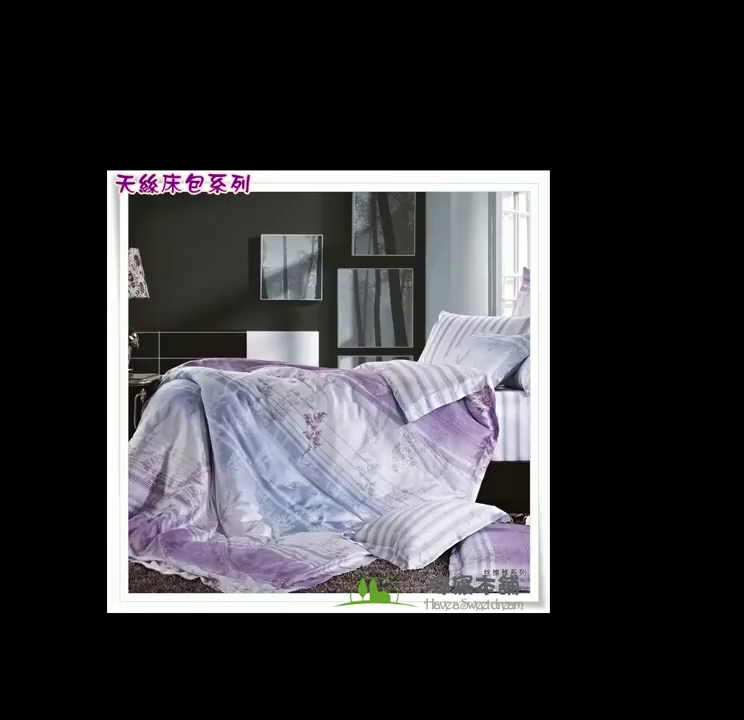